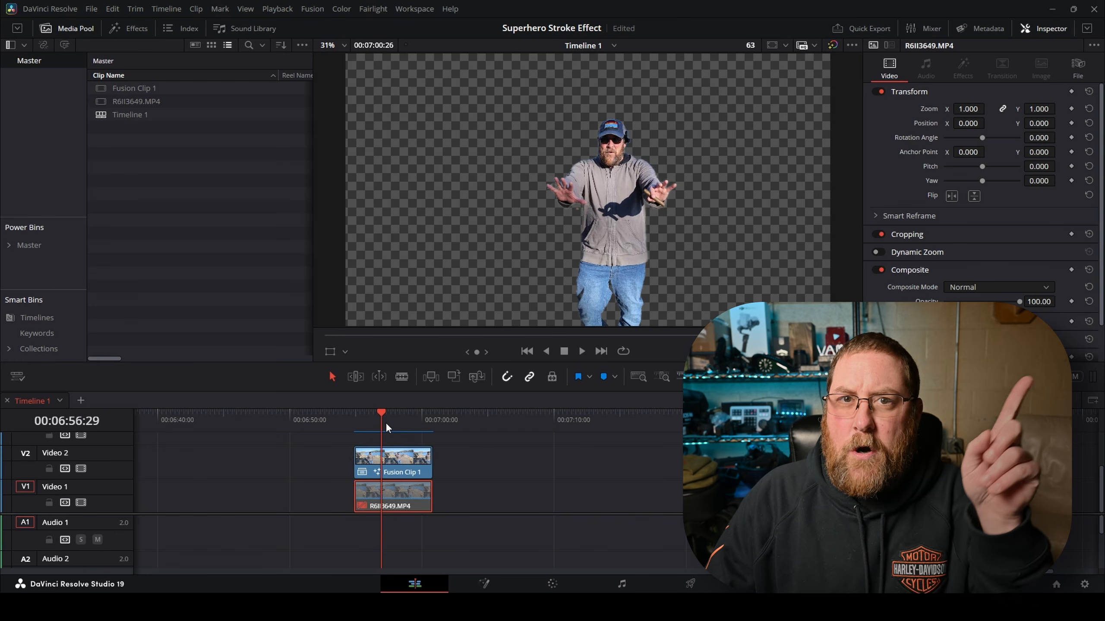
Step: Open Fusion Clip 1 on the Video 2 track in the Fusion page, with the playhead at the clip's start
{"action": "left_click", "coordinate": [354, 417]}
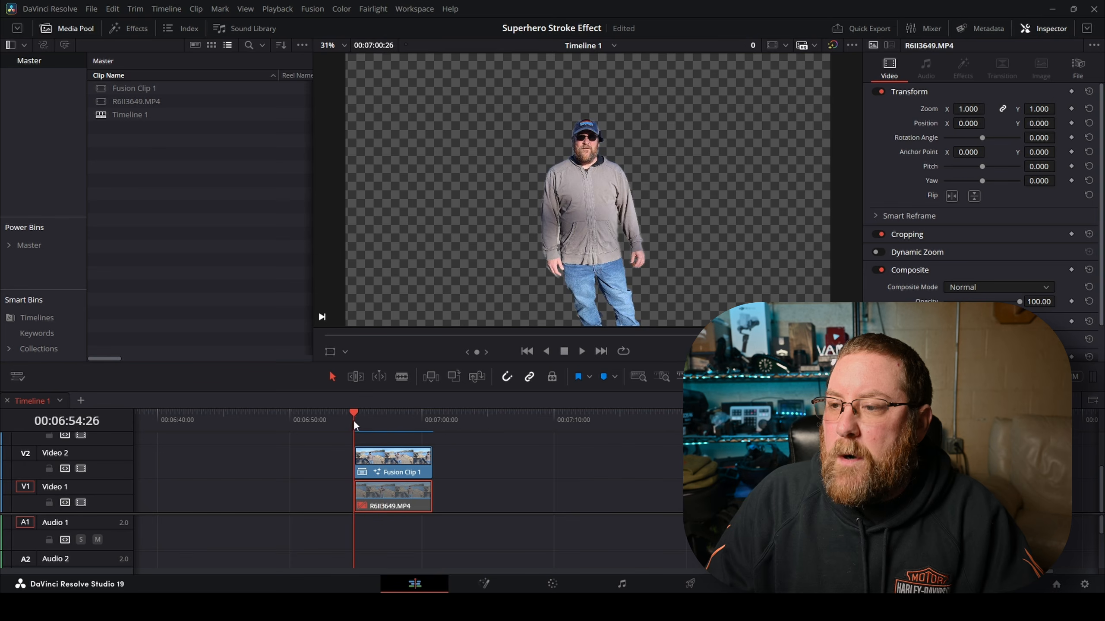
{"action": "left_click", "coordinate": [385, 457]}
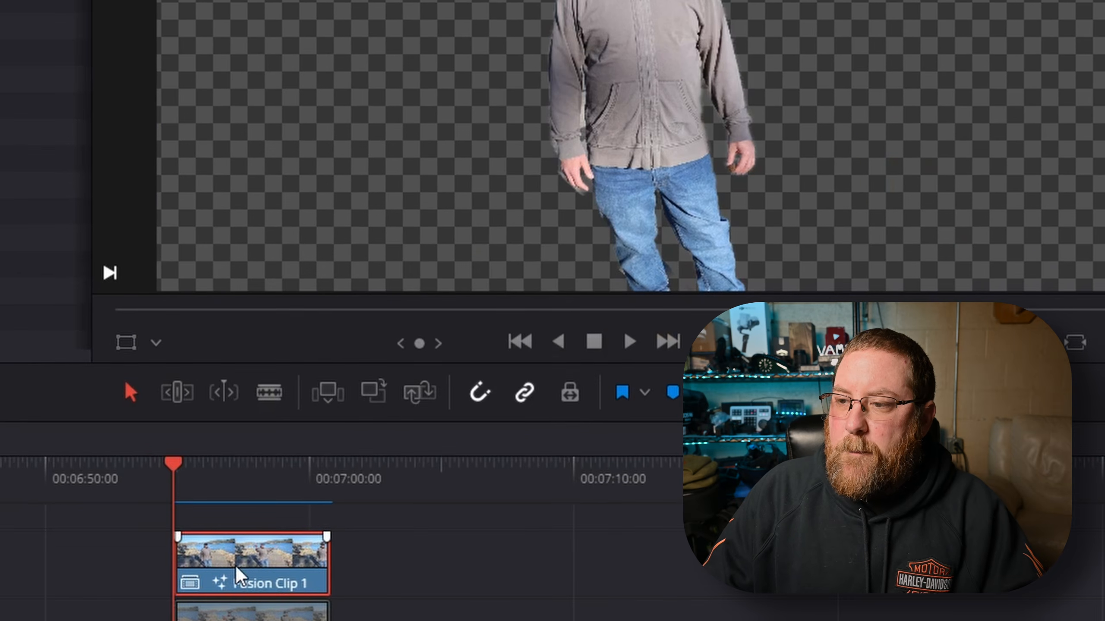
{"action": "right_click", "coordinate": [386, 468]}
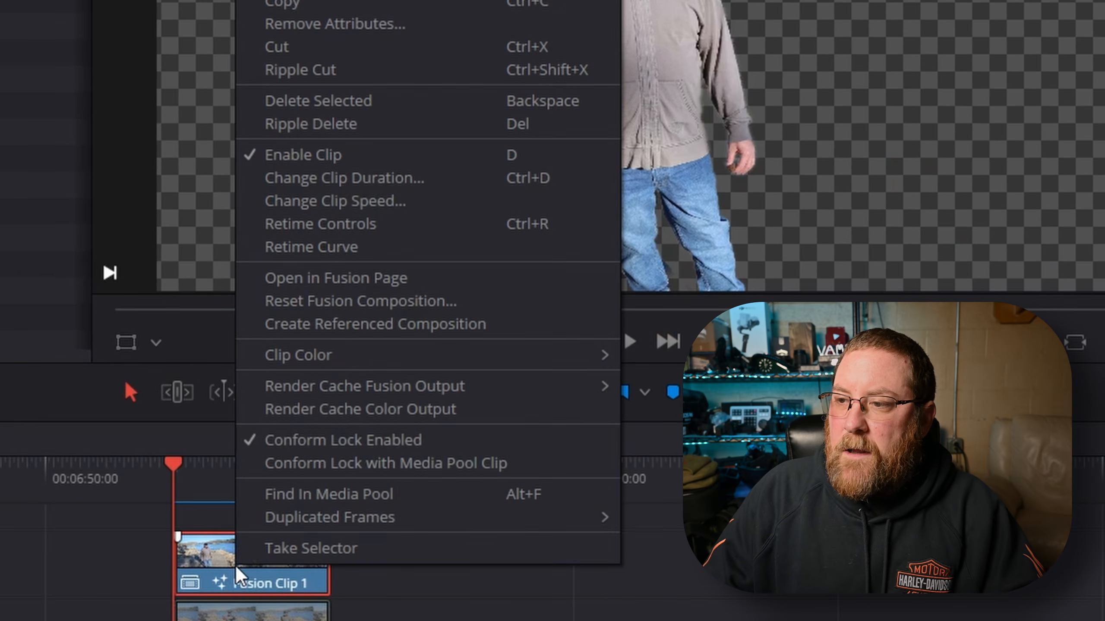
{"action": "left_click", "coordinate": [333, 279]}
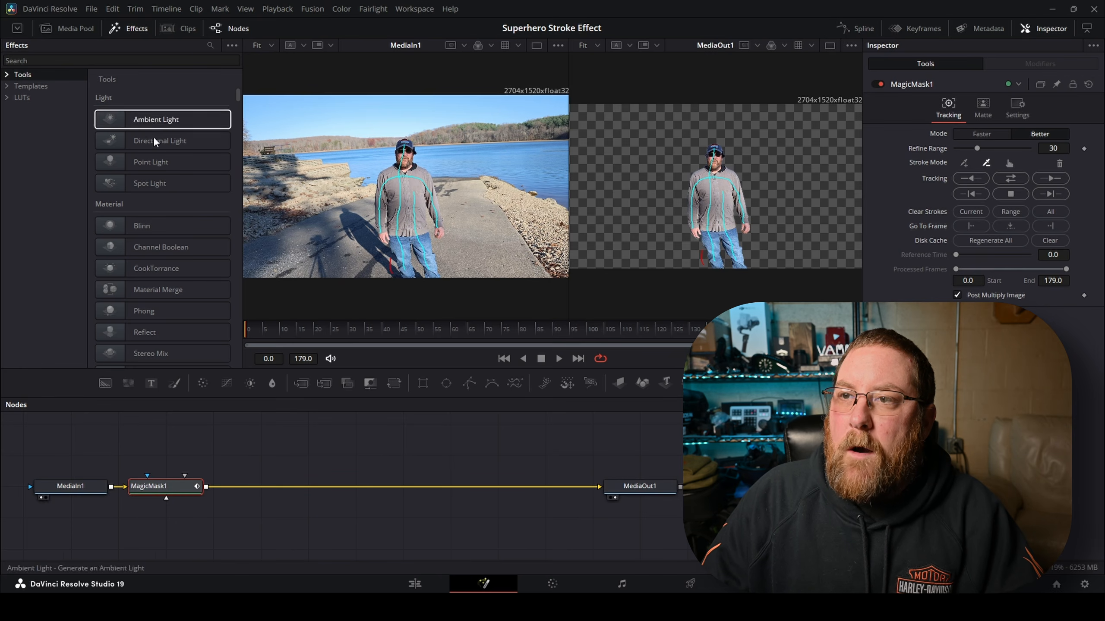
Step: Find the Outer Stroke edit effect template by searching for "str" and insert it between MagicMask1 and MediaOut1
{"action": "left_click", "coordinate": [136, 29]}
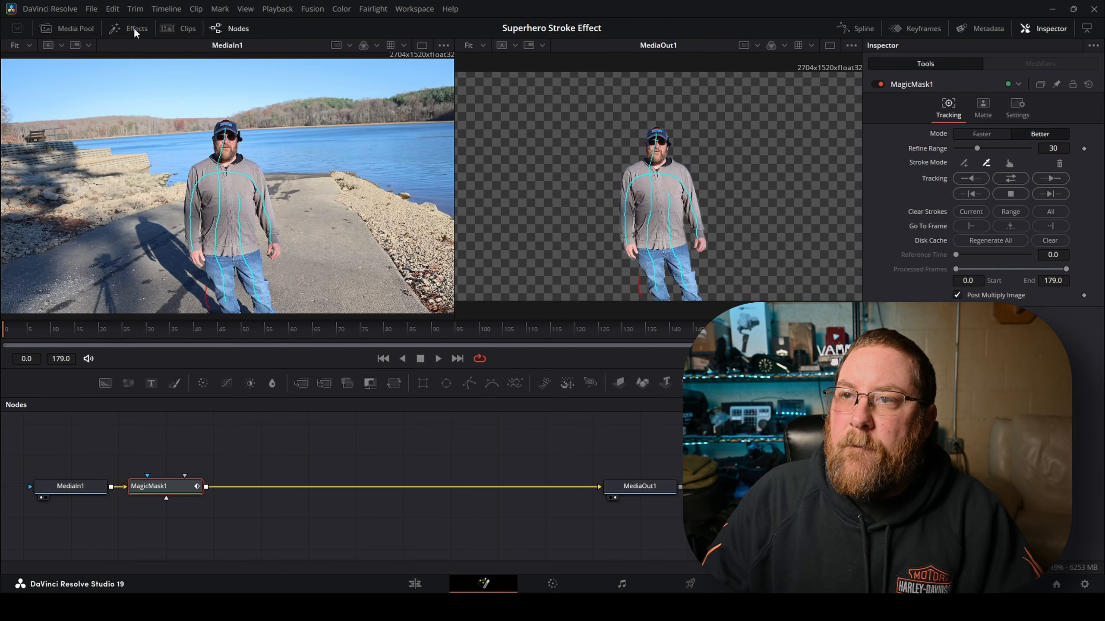
{"action": "left_click", "coordinate": [136, 29]}
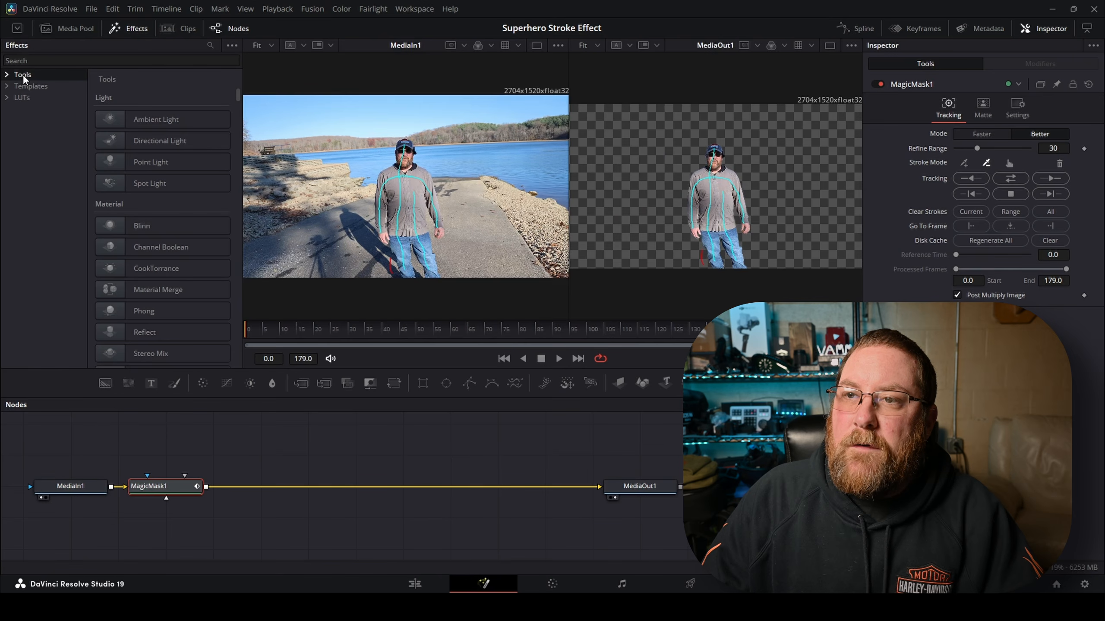
{"action": "left_click", "coordinate": [7, 86]}
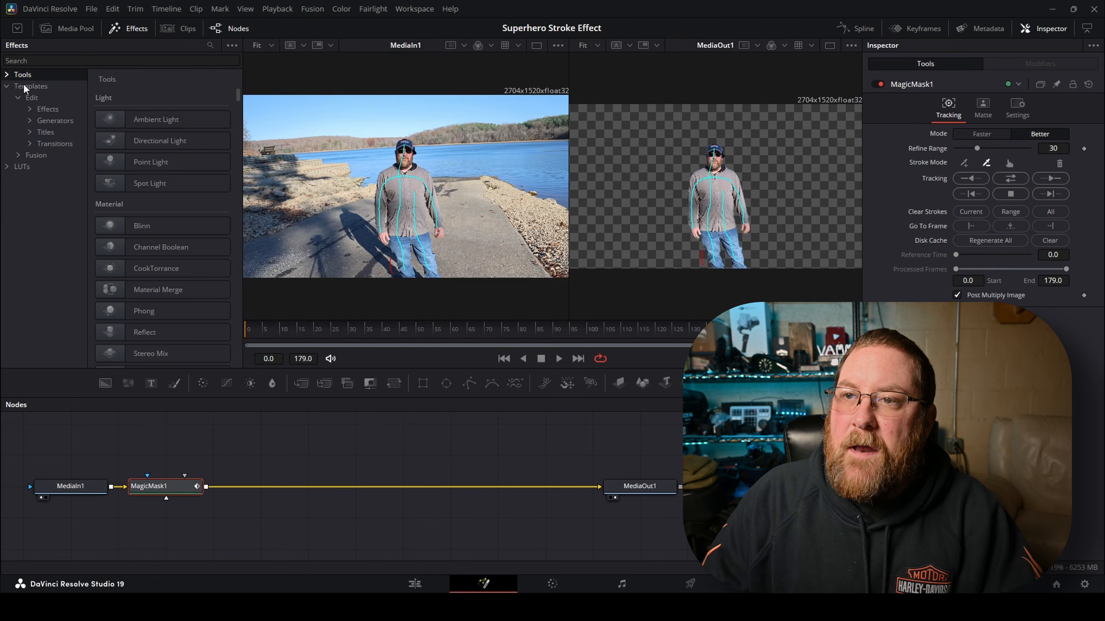
{"action": "left_click", "coordinate": [48, 109]}
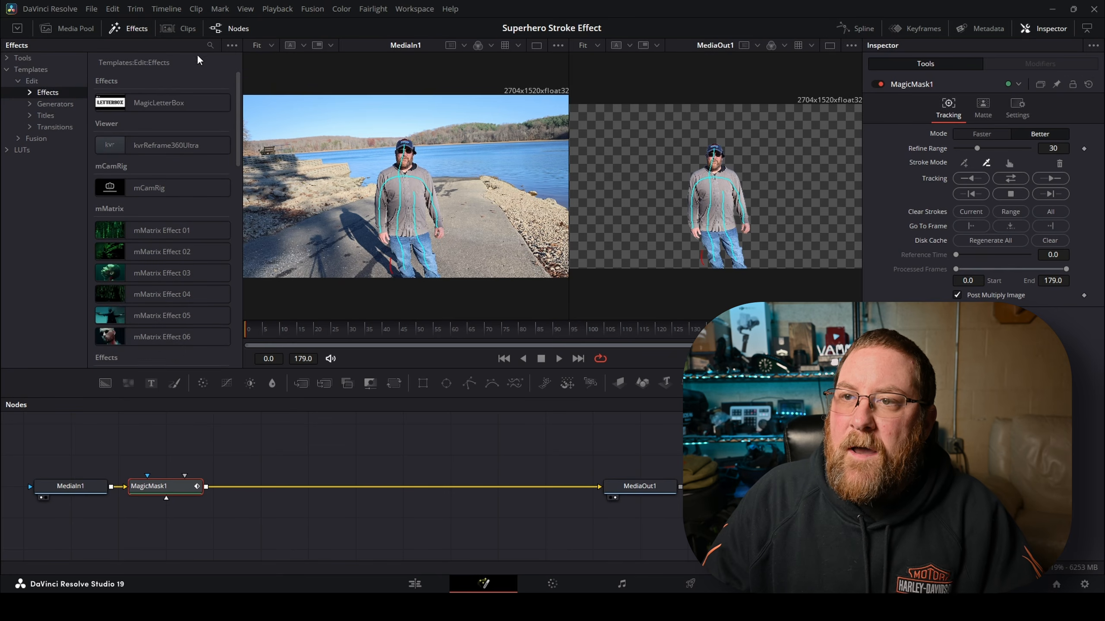
{"action": "left_click", "coordinate": [210, 45]}
{"action": "type", "text": "str"}
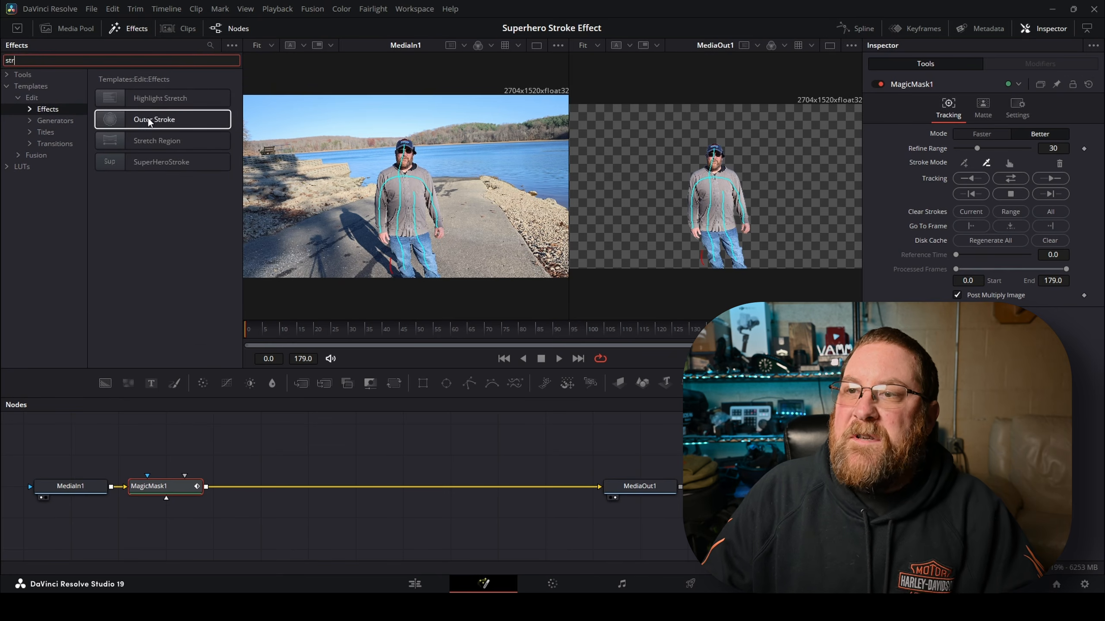
{"action": "mouse_move", "coordinate": [149, 122]}
{"action": "left_mouse_down"}
{"action": "mouse_move", "coordinate": [306, 505]}
{"action": "mouse_move", "coordinate": [316, 490]}
{"action": "mouse_move", "coordinate": [363, 491]}
{"action": "mouse_move", "coordinate": [362, 460]}
{"action": "mouse_move", "coordinate": [310, 494]}
{"action": "left_mouse_up"}
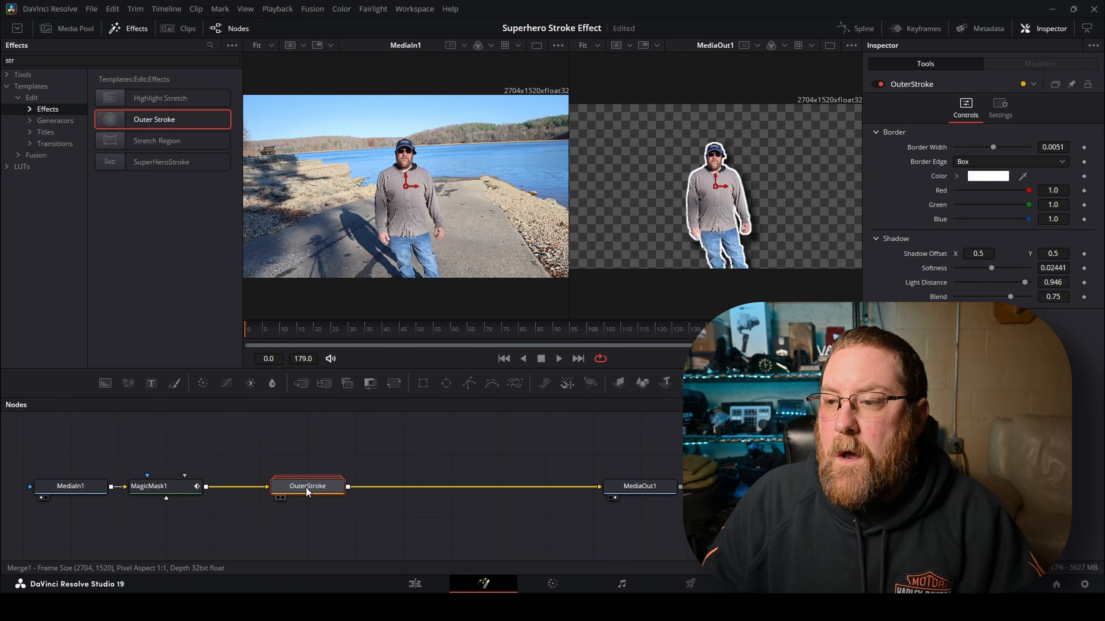
Step: Expand the OuterStroke group and enlarge its frame so all its inner nodes fit, with MediaOut1 clear of it
{"action": "double_click", "coordinate": [306, 491]}
{"action": "left_click_drag", "start_coordinate": [306, 477], "coordinate": [397, 464]}
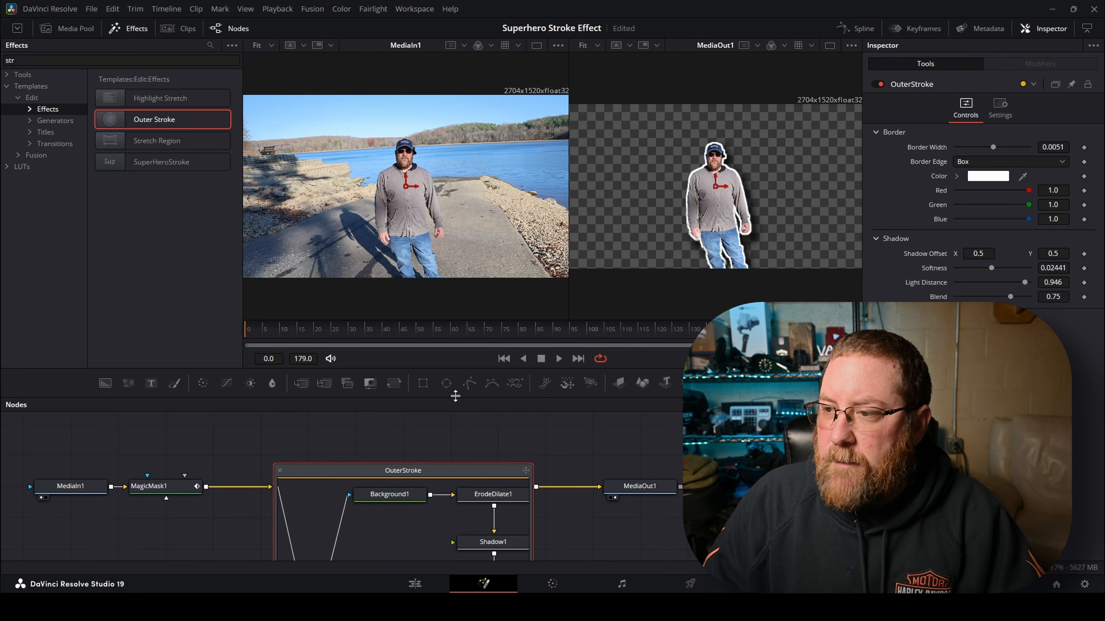
{"action": "left_click_drag", "start_coordinate": [455, 396], "coordinate": [448, 267]}
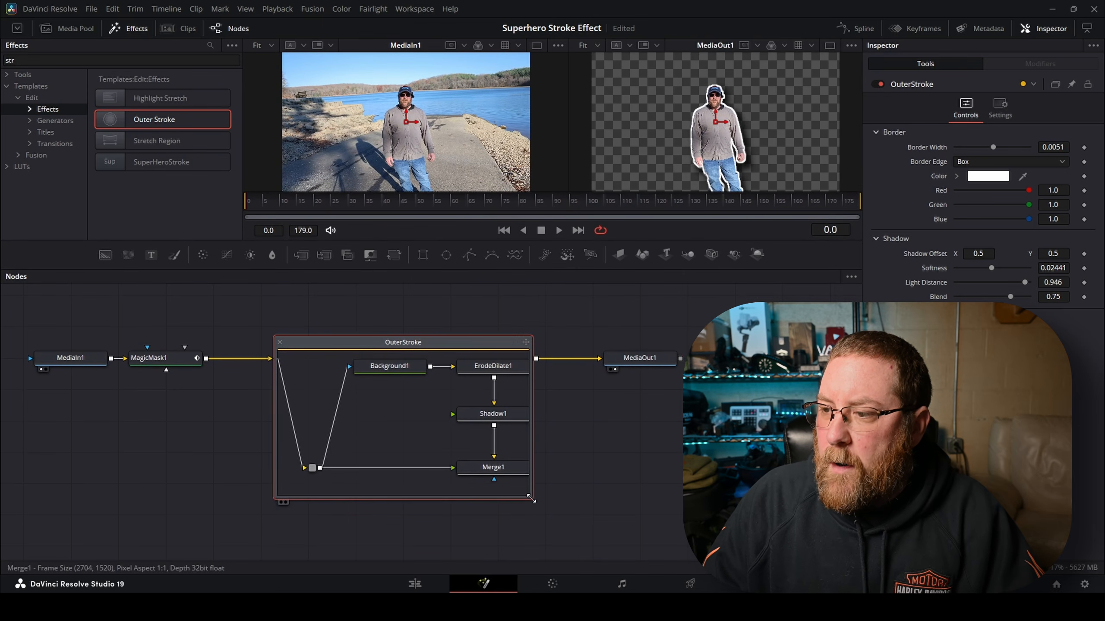
{"action": "left_click_drag", "start_coordinate": [531, 498], "coordinate": [592, 532]}
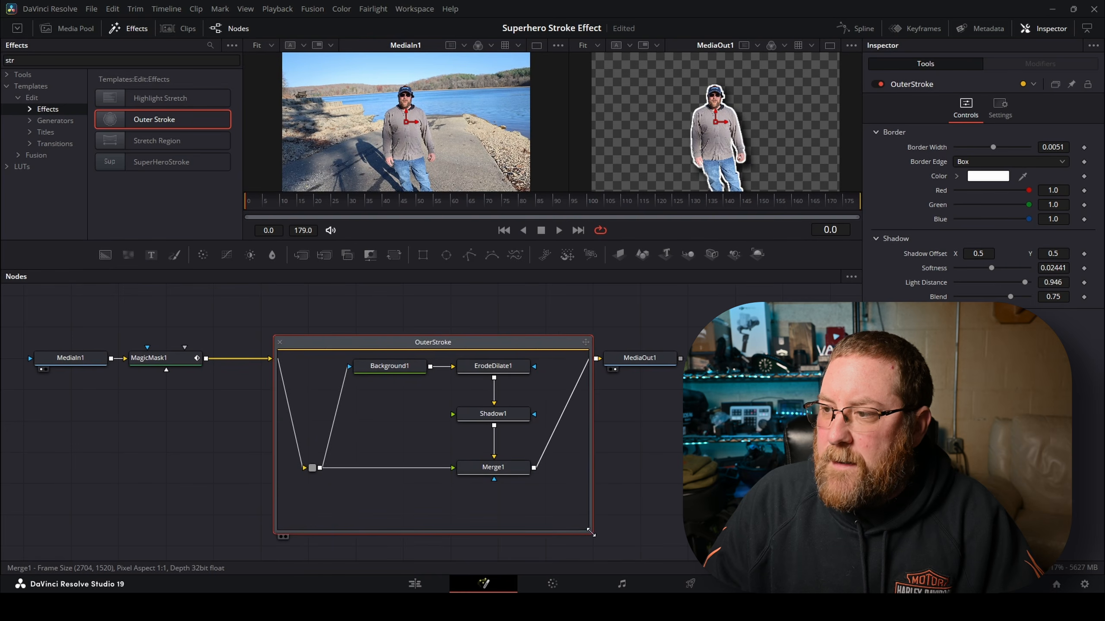
{"action": "left_click", "coordinate": [637, 359]}
{"action": "left_click_drag", "start_coordinate": [590, 532], "coordinate": [665, 544]}
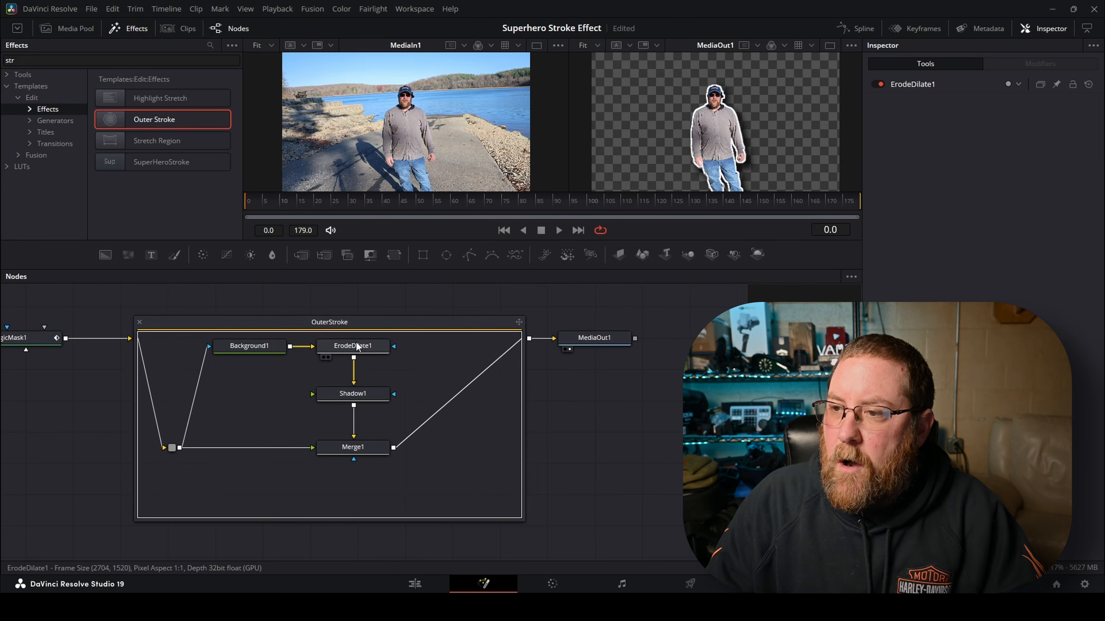
Step: Set the ErodeDilate1 node's Amount to 0.005 and its Filter to Circle
{"action": "left_click", "coordinate": [383, 346]}
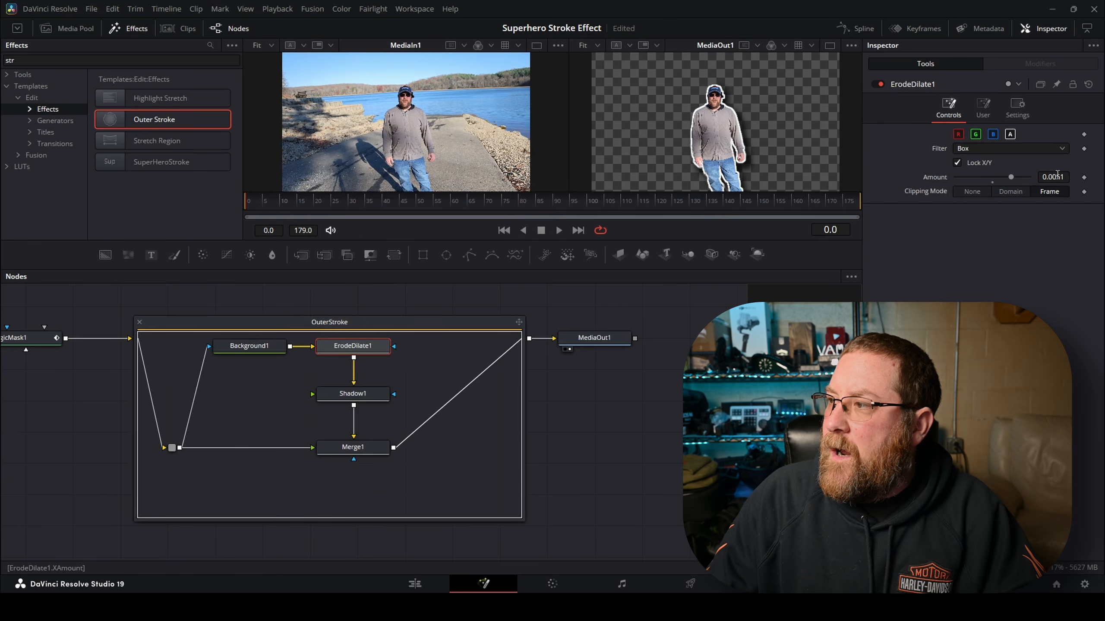
{"action": "left_click", "coordinate": [1046, 174]}
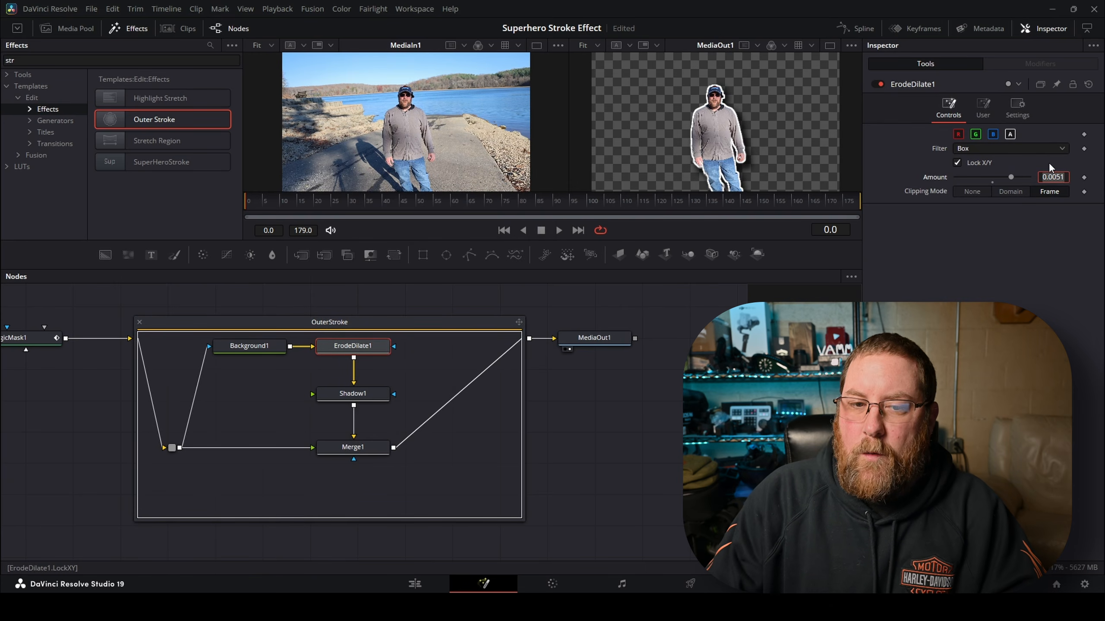
{"action": "key", "text": "Return"}
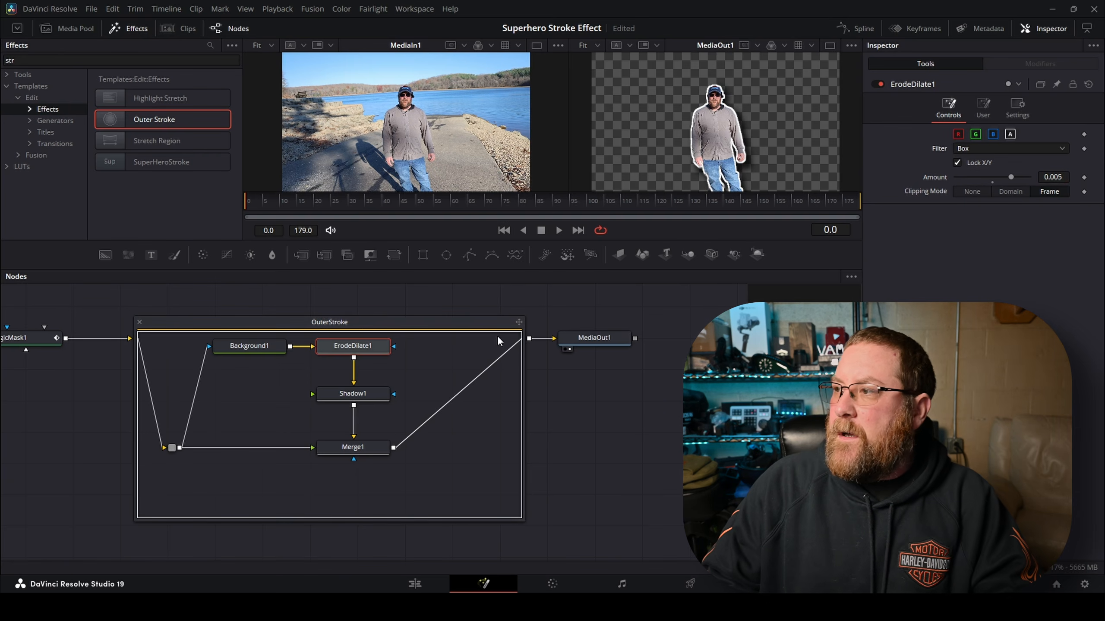
{"action": "left_click", "coordinate": [970, 148]}
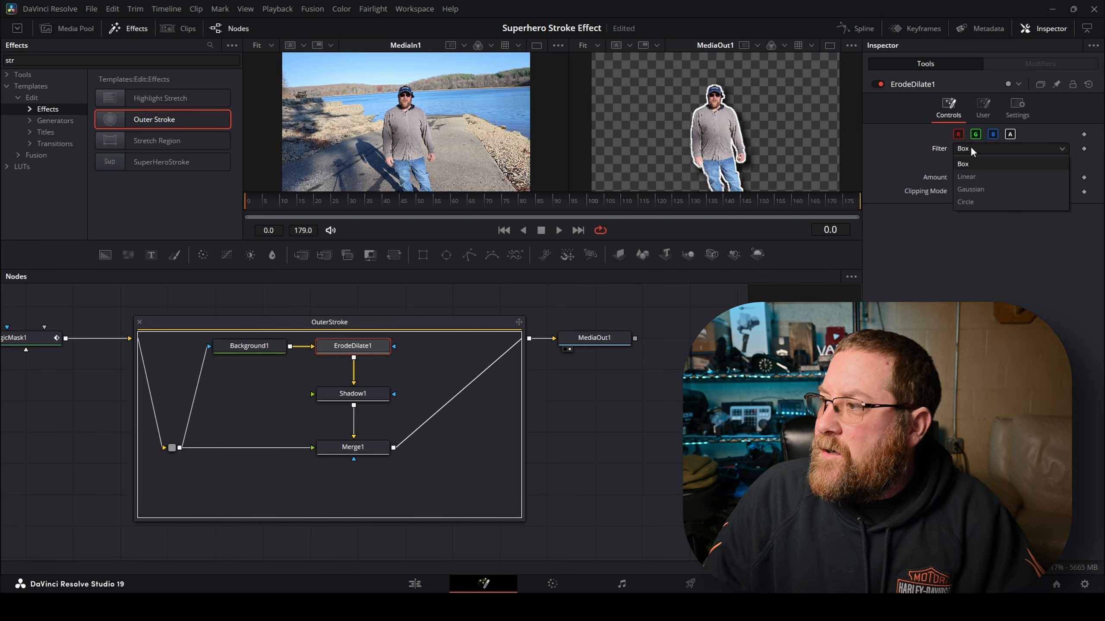
{"action": "left_click", "coordinate": [968, 201]}
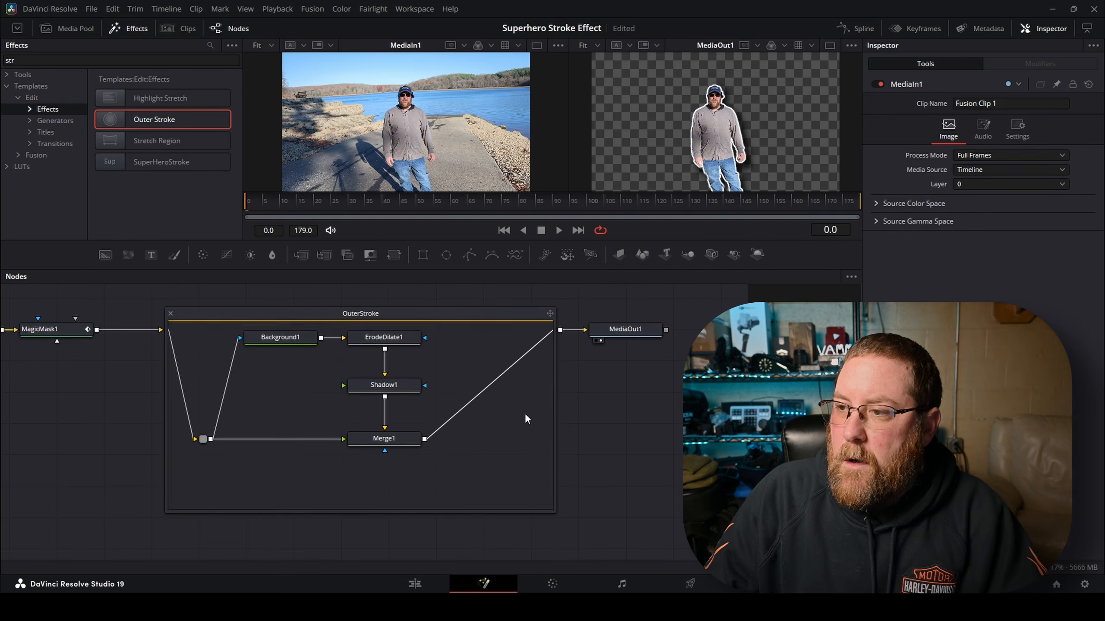
Step: Add a FastNoise node beside Merge1 inside the OuterStroke group and show it in the first viewer
{"action": "left_click", "coordinate": [496, 430]}
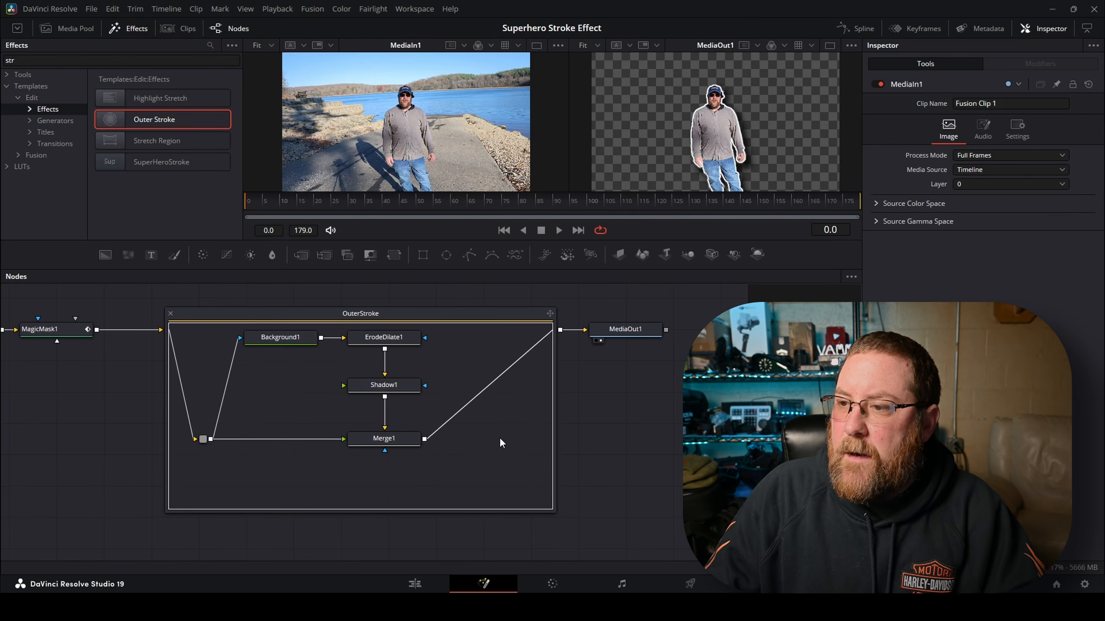
{"action": "key", "text": "shift+space"}
{"action": "type", "text": "f"}
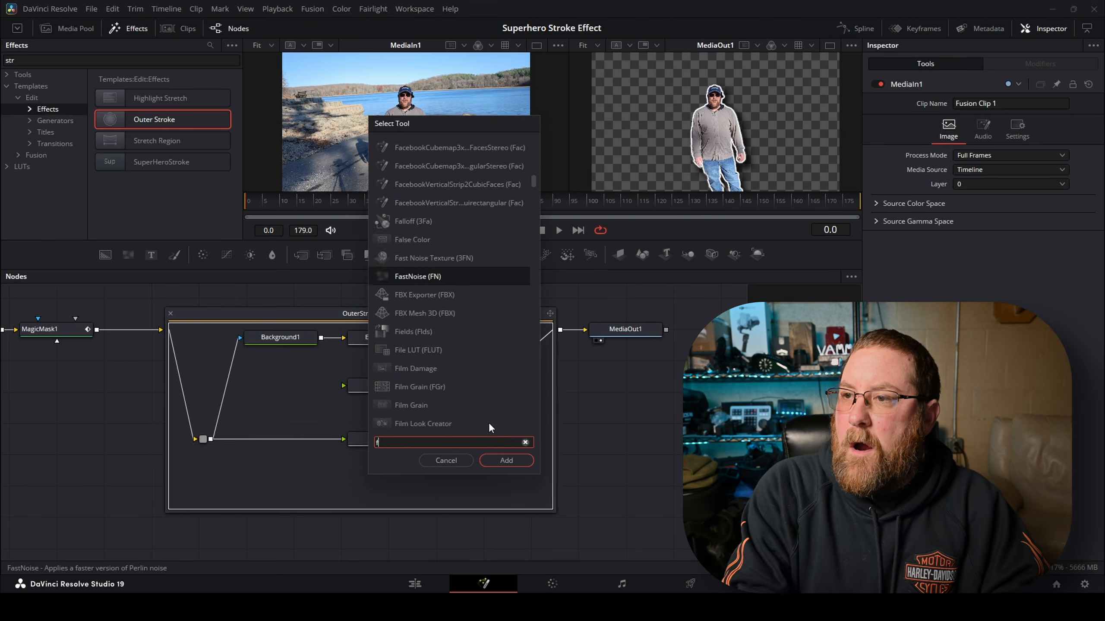
{"action": "type", "text": "ast"}
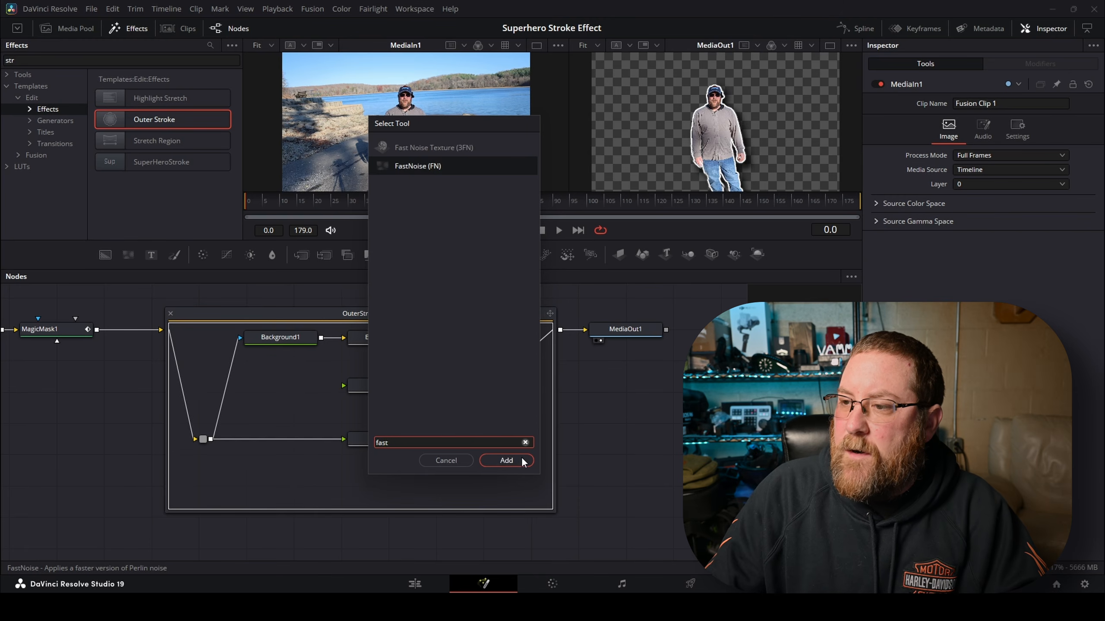
{"action": "left_click", "coordinate": [506, 460]}
{"action": "left_click_drag", "start_coordinate": [491, 443], "coordinate": [508, 437]}
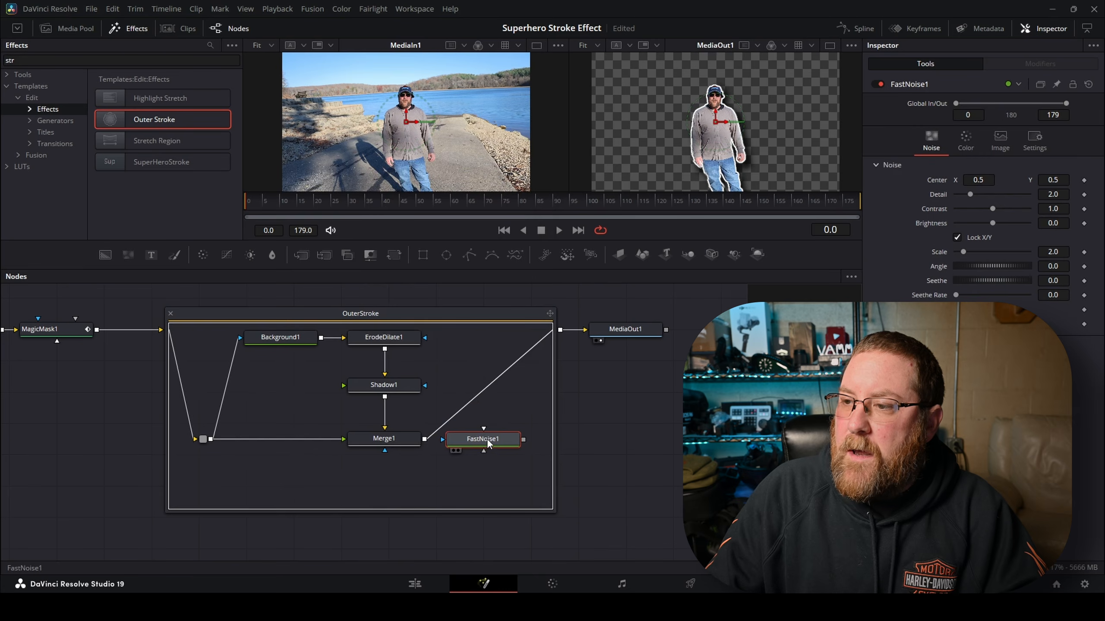
{"action": "key", "text": "1"}
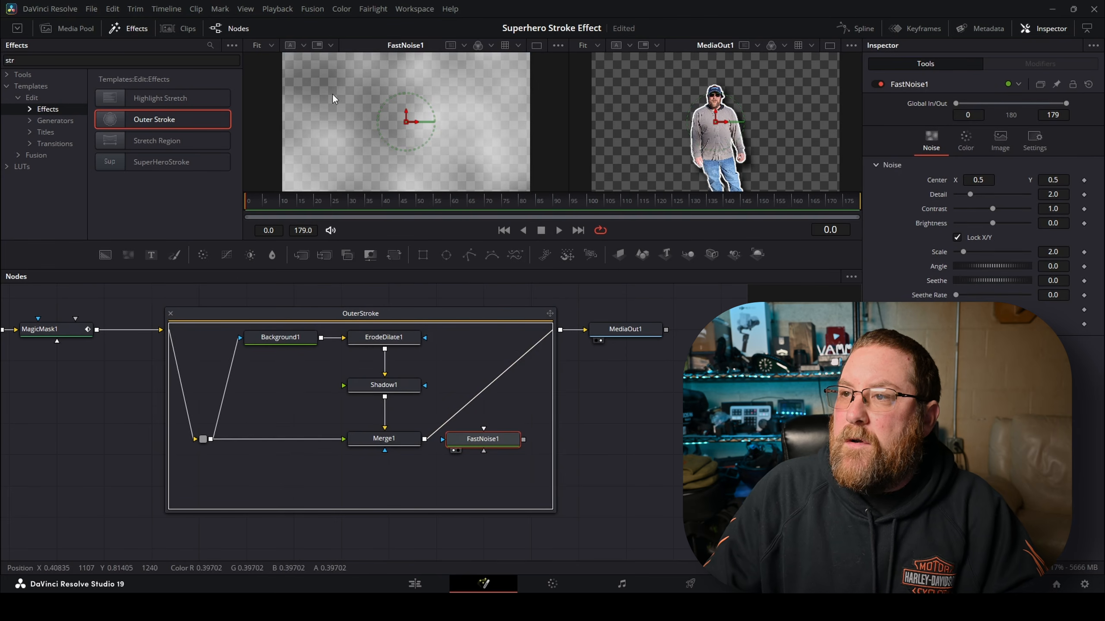
{"action": "left_click_drag", "start_coordinate": [476, 239], "coordinate": [475, 330]}
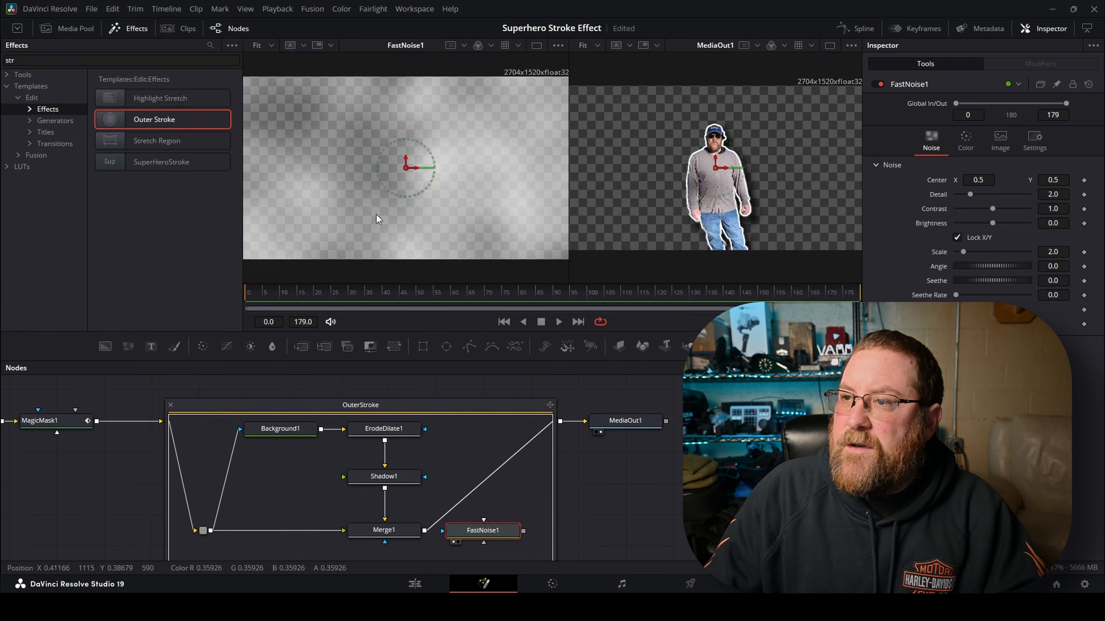
{"action": "left_click_drag", "start_coordinate": [471, 327], "coordinate": [473, 249]}
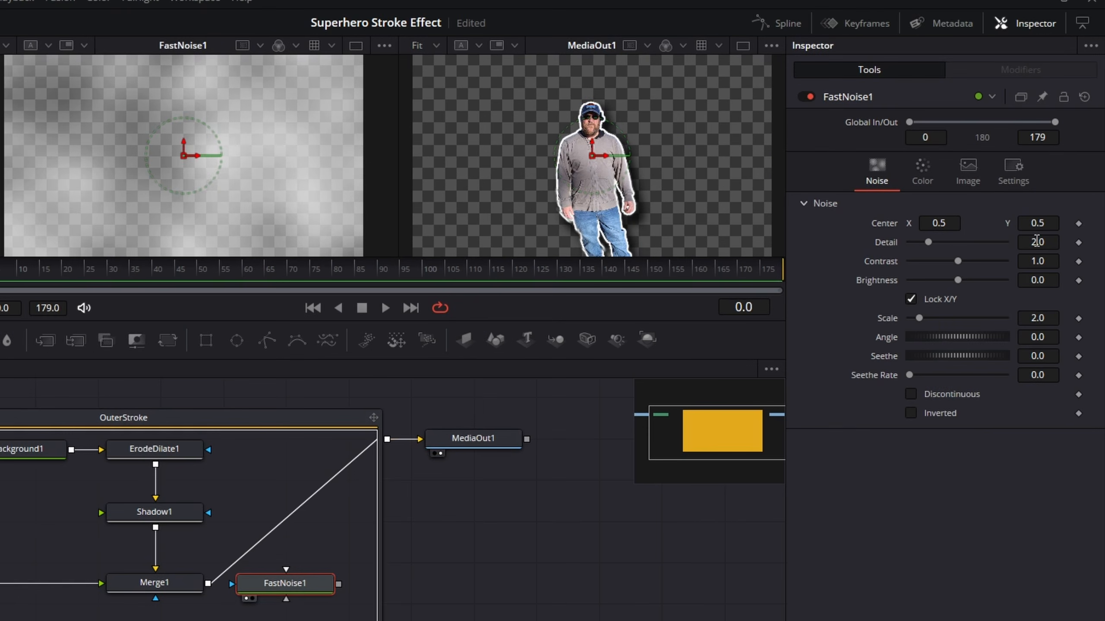
Step: Set the FastNoise node's Detail to 10, Contrast to 20 and Scale to 9.25
{"action": "left_click", "coordinate": [1037, 242]}
{"action": "type", "text": "10"}
{"action": "key", "text": "Tab"}
{"action": "key", "text": "Tab"}
{"action": "key", "text": "Tab"}
{"action": "key", "text": "Tab"}
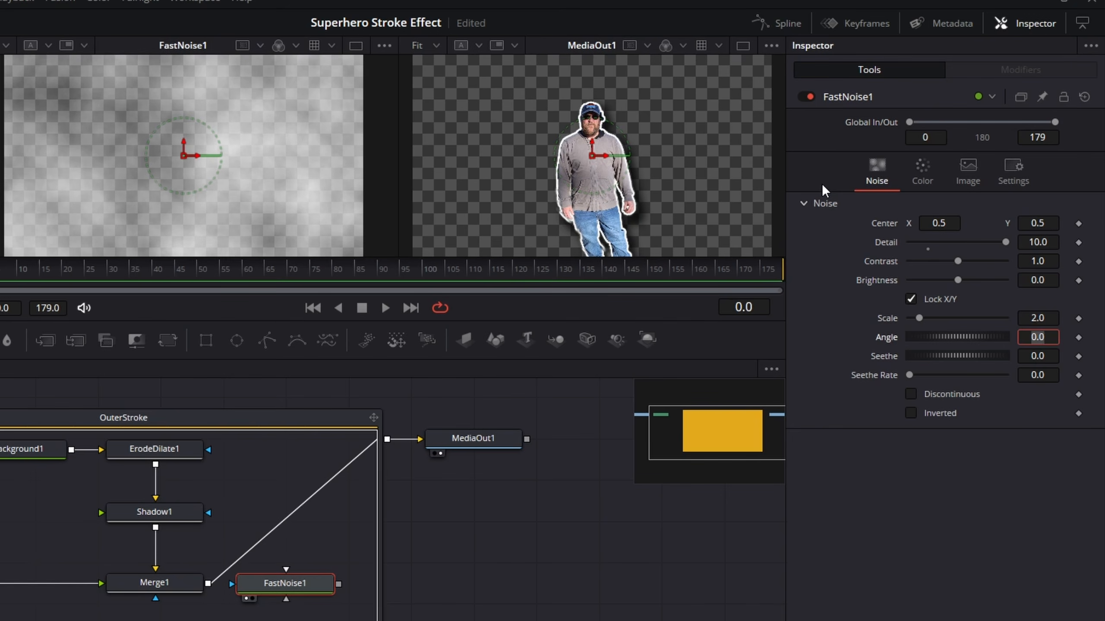
{"action": "key", "text": "shift+Tab"}
{"action": "key", "text": "shift+Tab"}
{"action": "key", "text": "shift+Tab"}
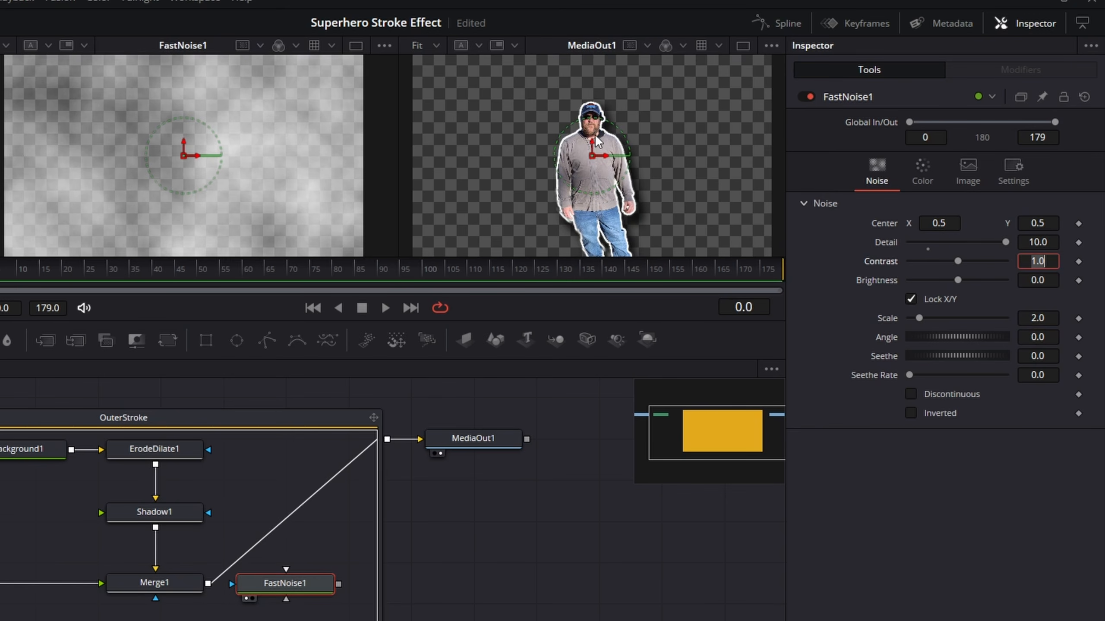
{"action": "key", "text": "Tab"}
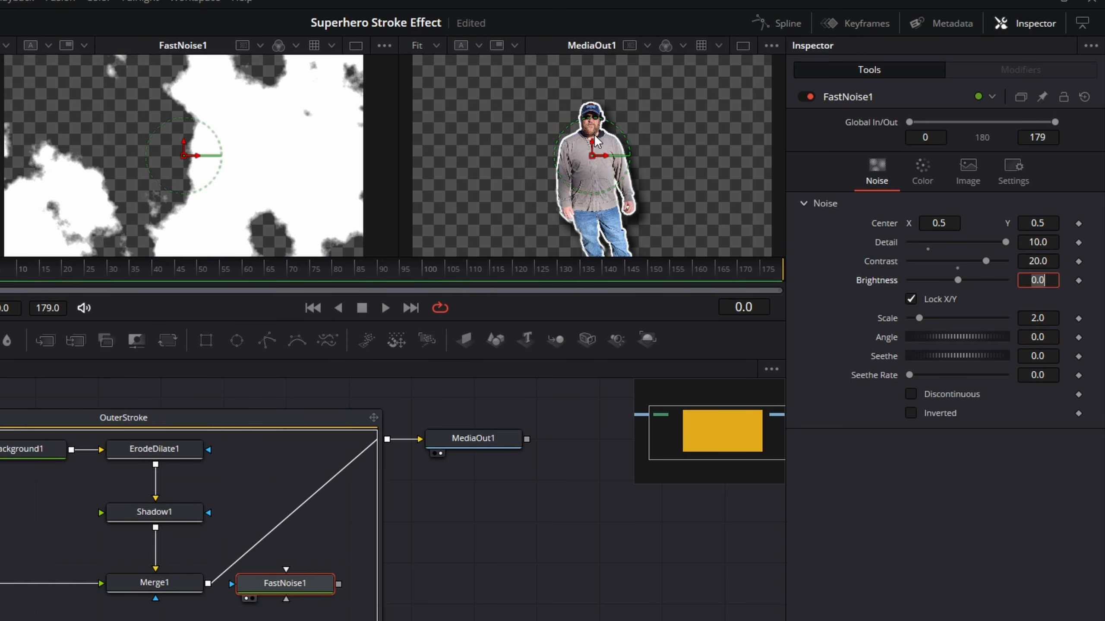
{"action": "key", "text": "Tab"}
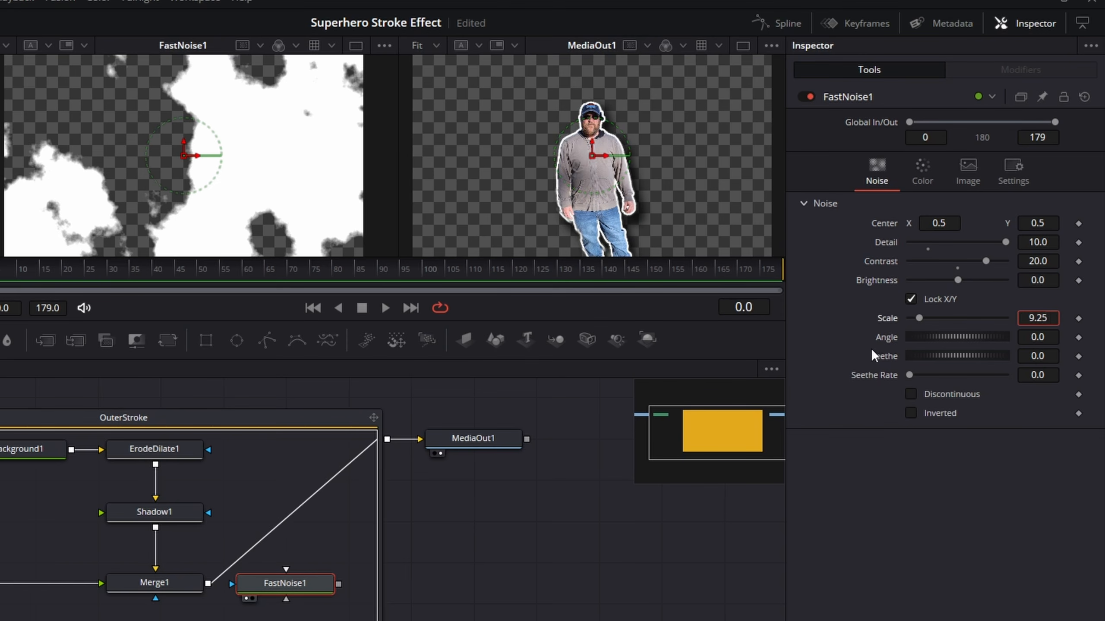
{"action": "key", "text": "Return"}
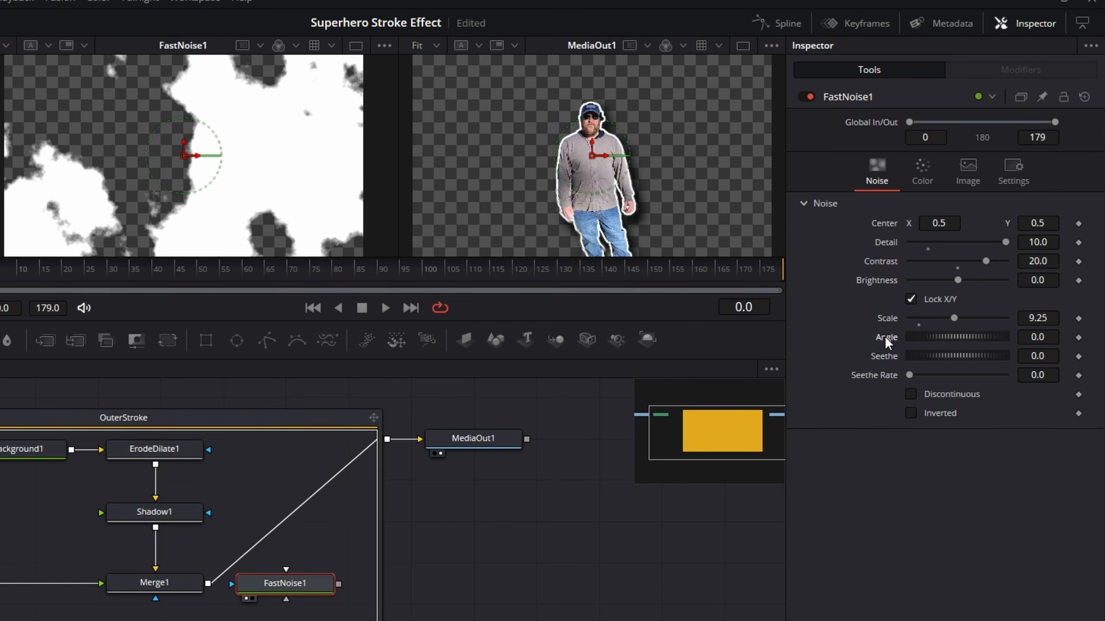
Step: Modify the FastNoise node's Angle with Anim Curves and set the modifier's Source to Duration
{"action": "right_click", "coordinate": [887, 343]}
{"action": "mouse_move", "coordinate": [932, 400]}
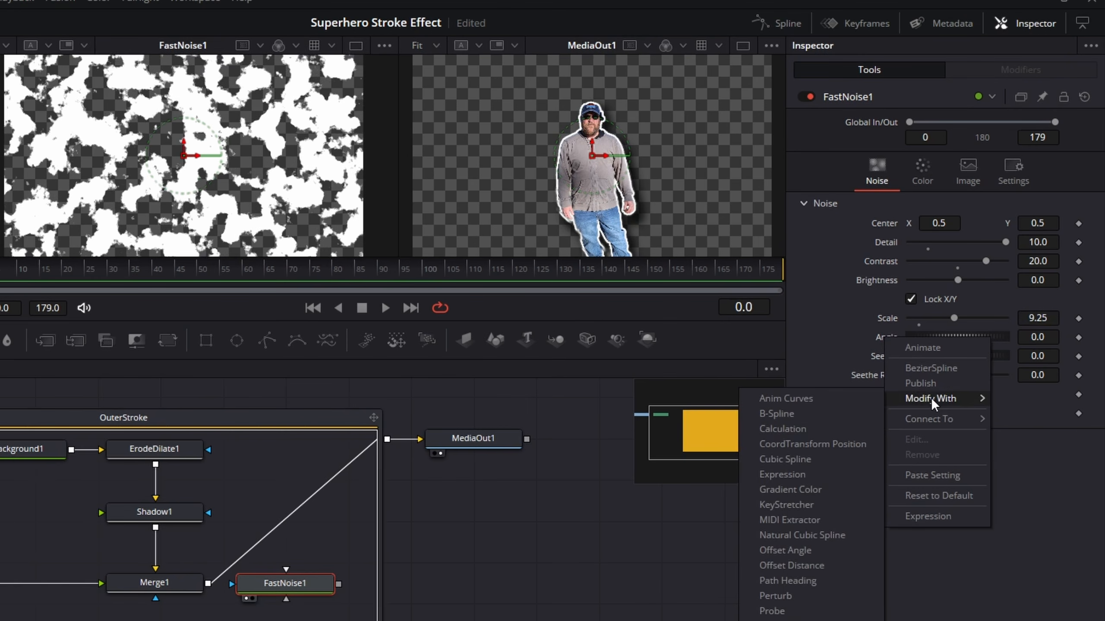
{"action": "left_click", "coordinate": [848, 403]}
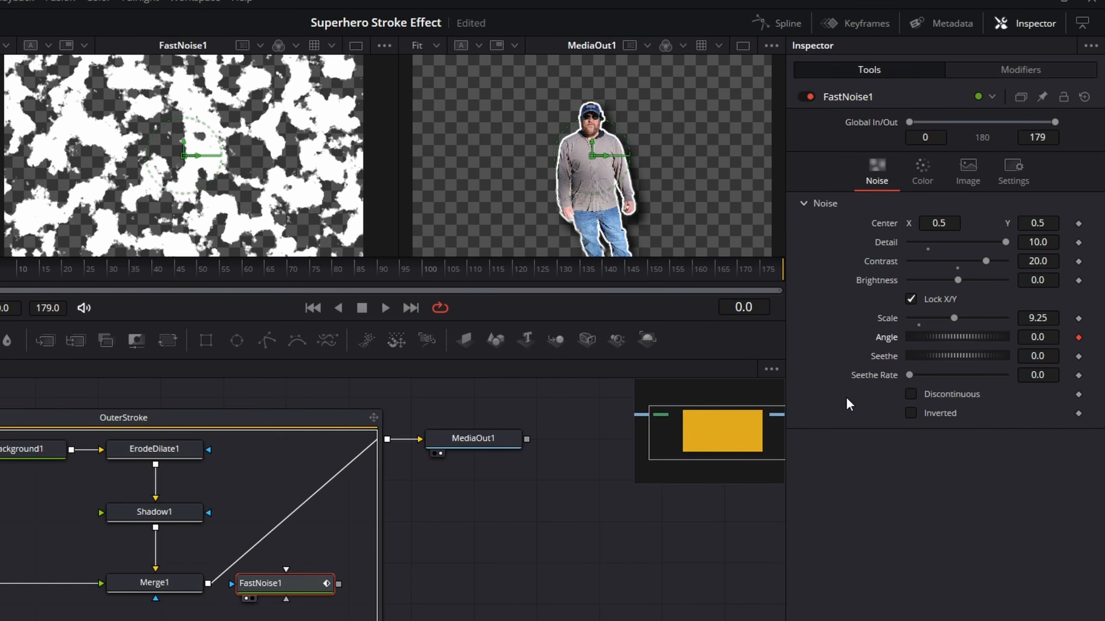
{"action": "left_click", "coordinate": [1019, 70]}
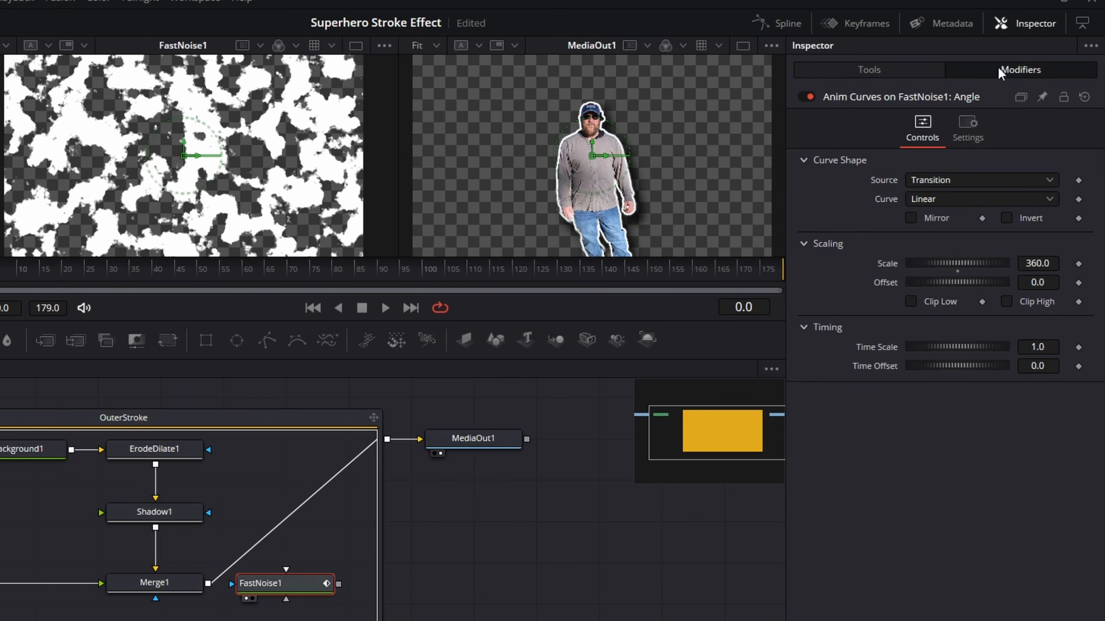
{"action": "left_click", "coordinate": [931, 183]}
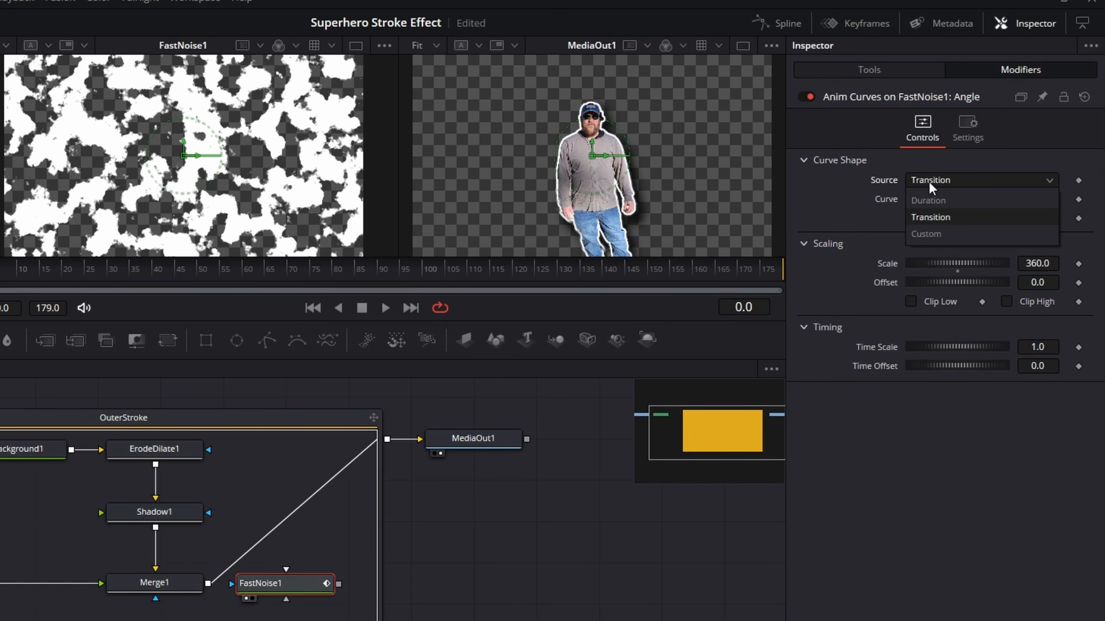
{"action": "left_click", "coordinate": [939, 200]}
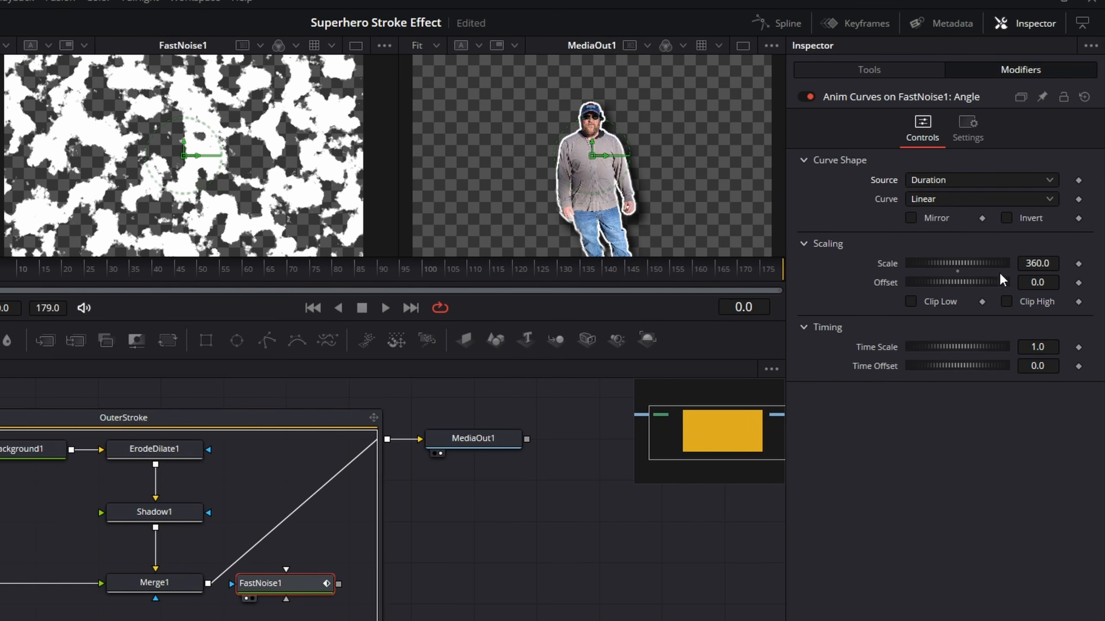
{"action": "left_click", "coordinate": [865, 70]}
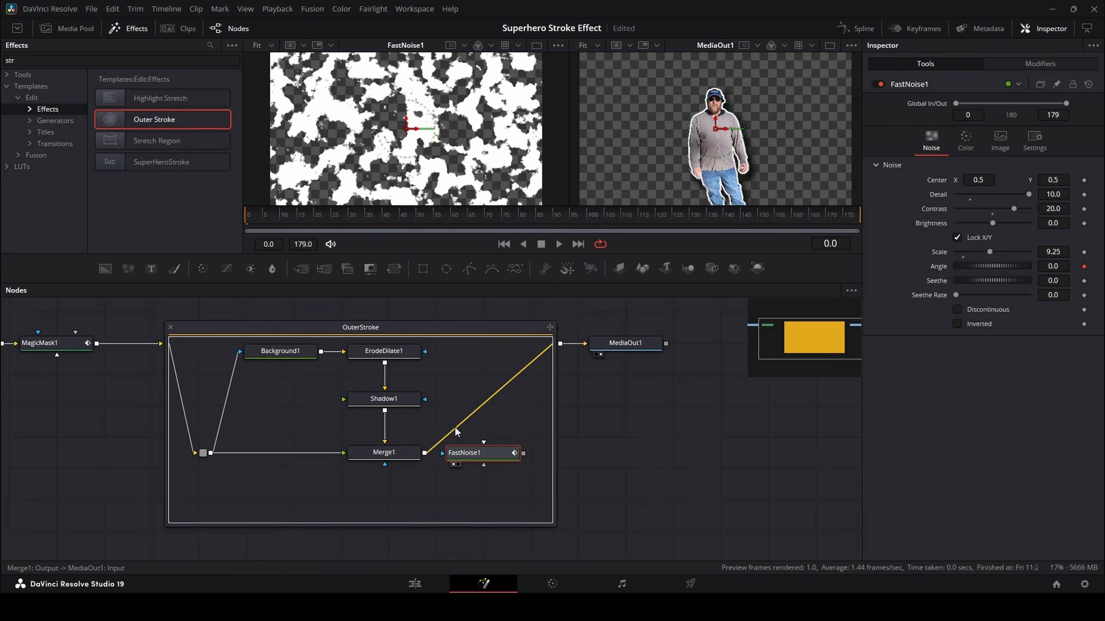
Step: Add a Displace node fed by FastNoise1 and place both nodes below Merge1 inside the OuterStroke group
{"action": "key", "text": "shift+space"}
{"action": "type", "text": "displace"}
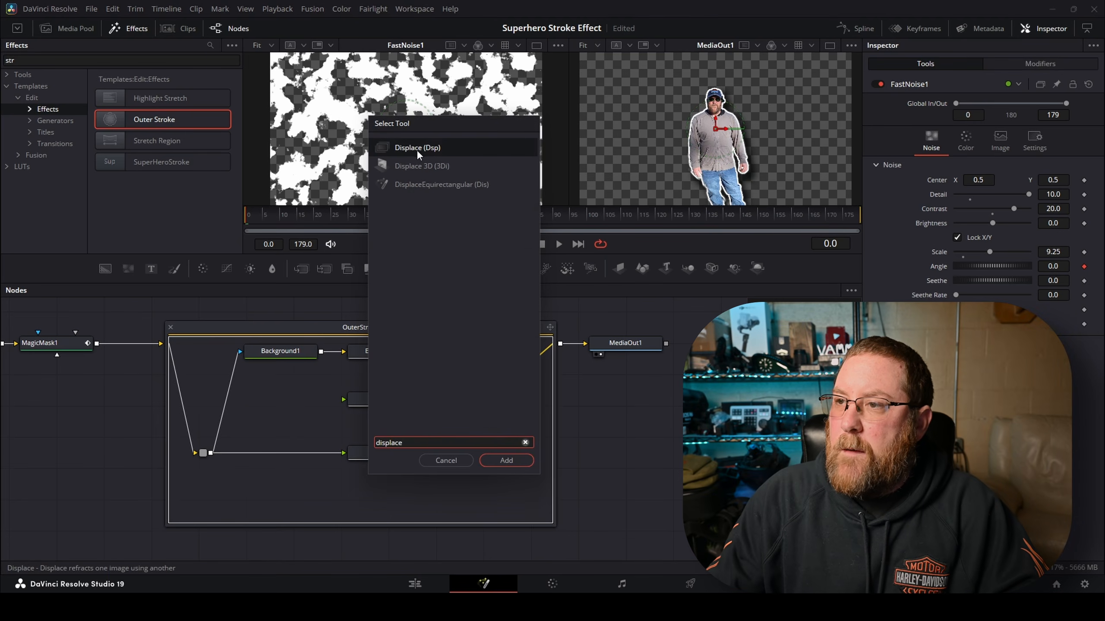
{"action": "left_click", "coordinate": [506, 461]}
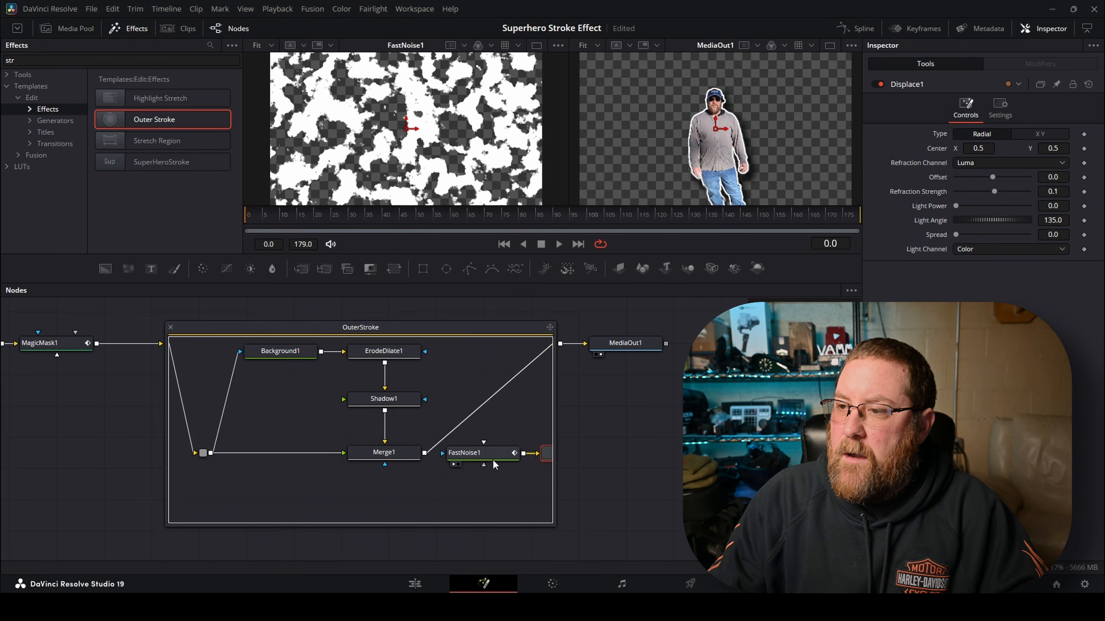
{"action": "left_click_drag", "start_coordinate": [489, 454], "coordinate": [347, 485]}
{"action": "left_click_drag", "start_coordinate": [549, 454], "coordinate": [407, 484]}
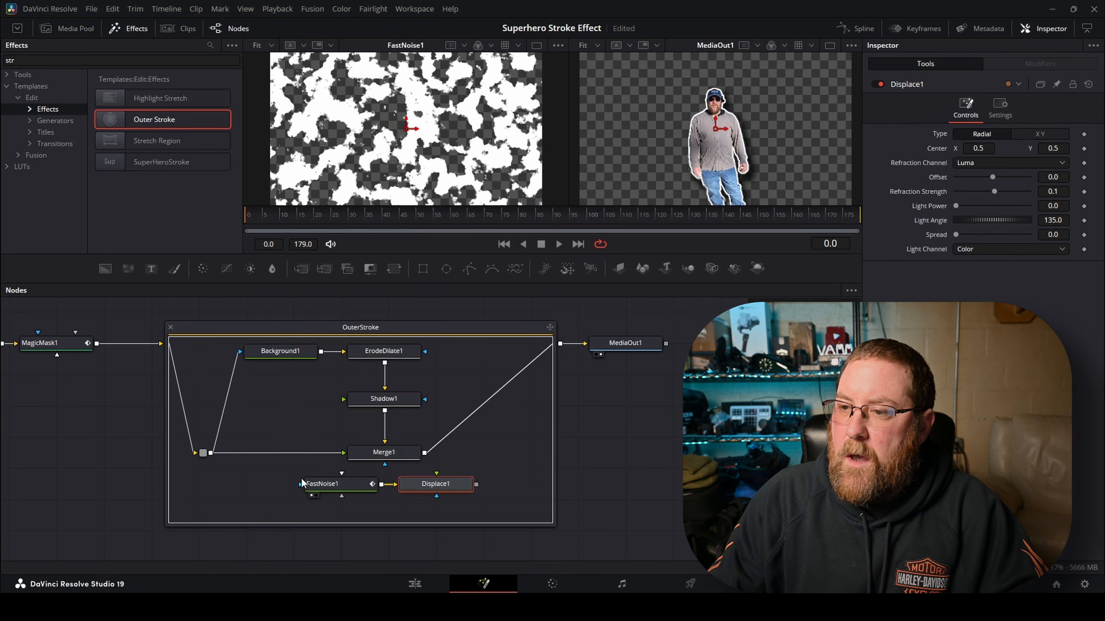
{"action": "left_click_drag", "start_coordinate": [304, 484], "coordinate": [256, 484]}
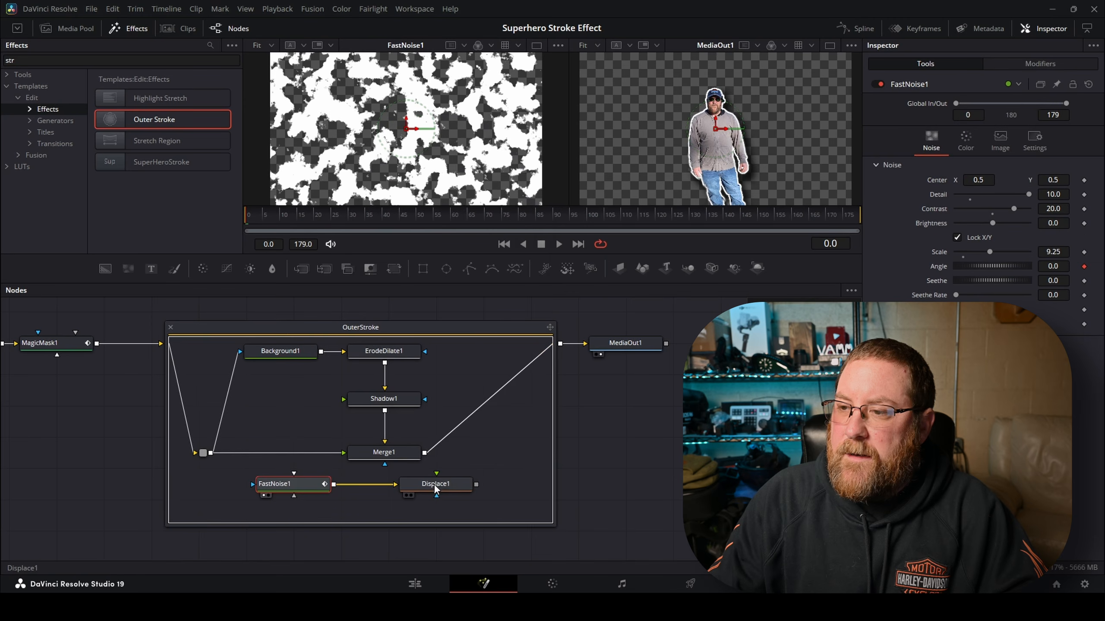
{"action": "left_click", "coordinate": [435, 488]}
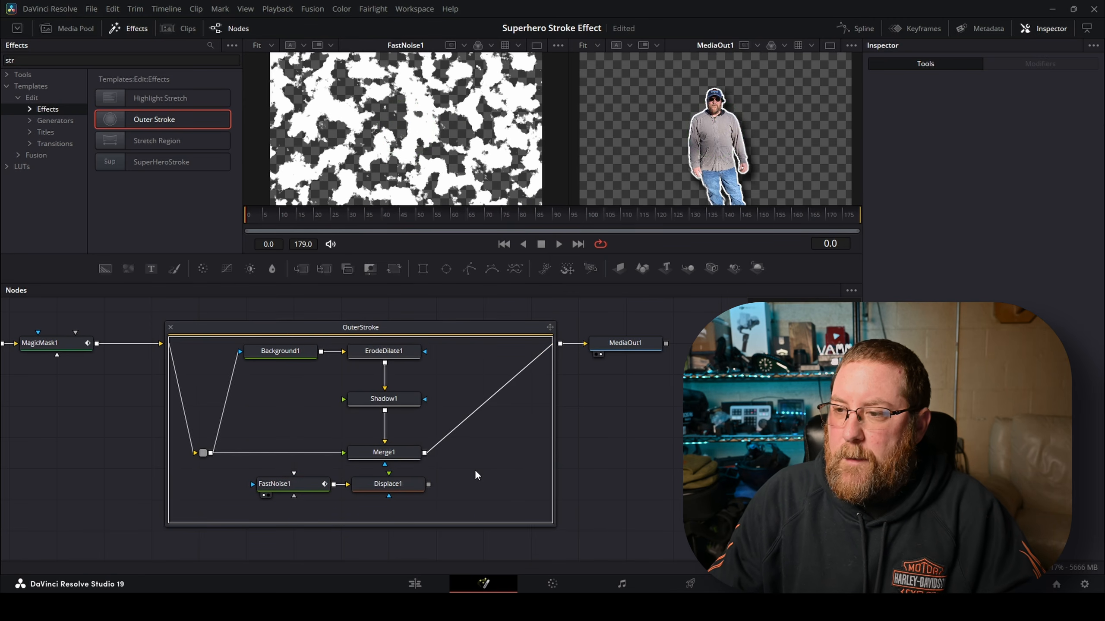
Step: Add an Edge Detect node beside Displace1 and connect Displace1's output to its effect mask input
{"action": "key", "text": "shift+space"}
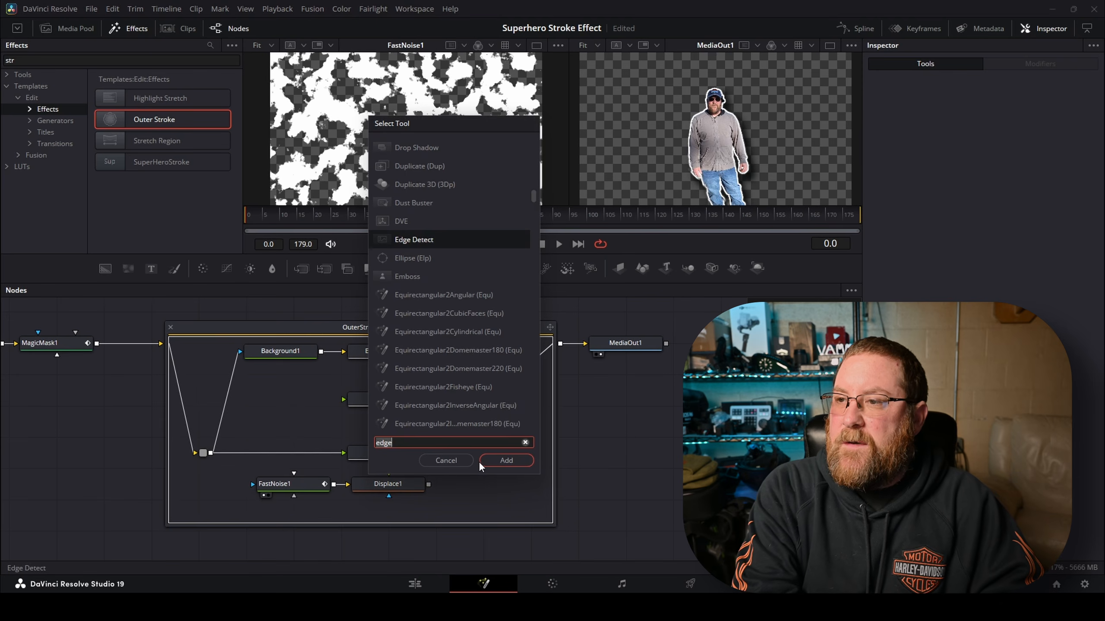
{"action": "type", "text": "edge"}
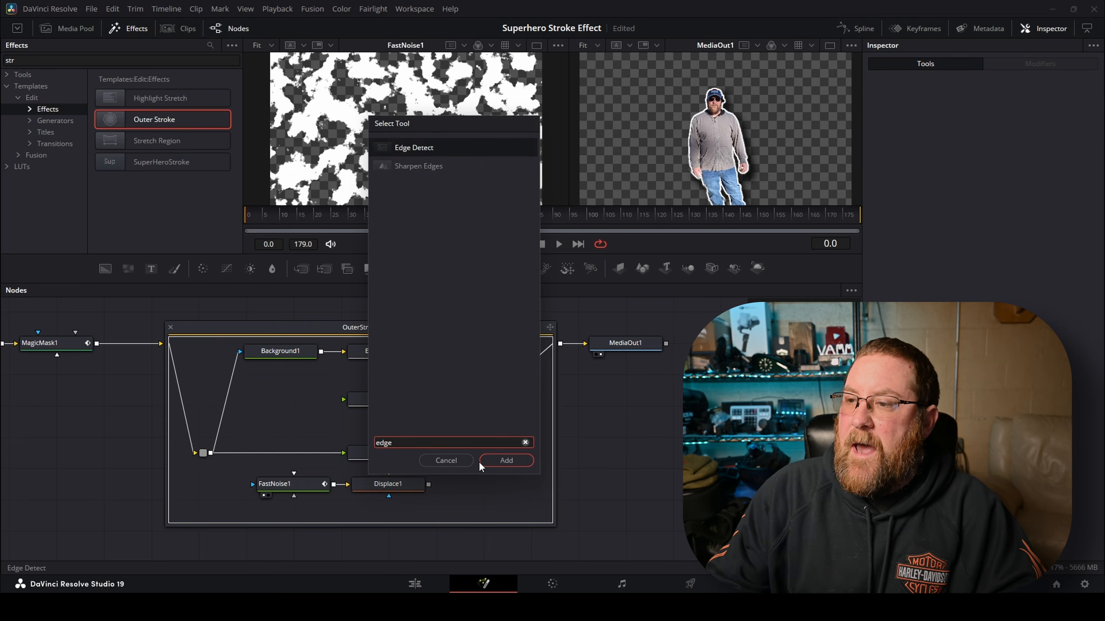
{"action": "left_click", "coordinate": [499, 459]}
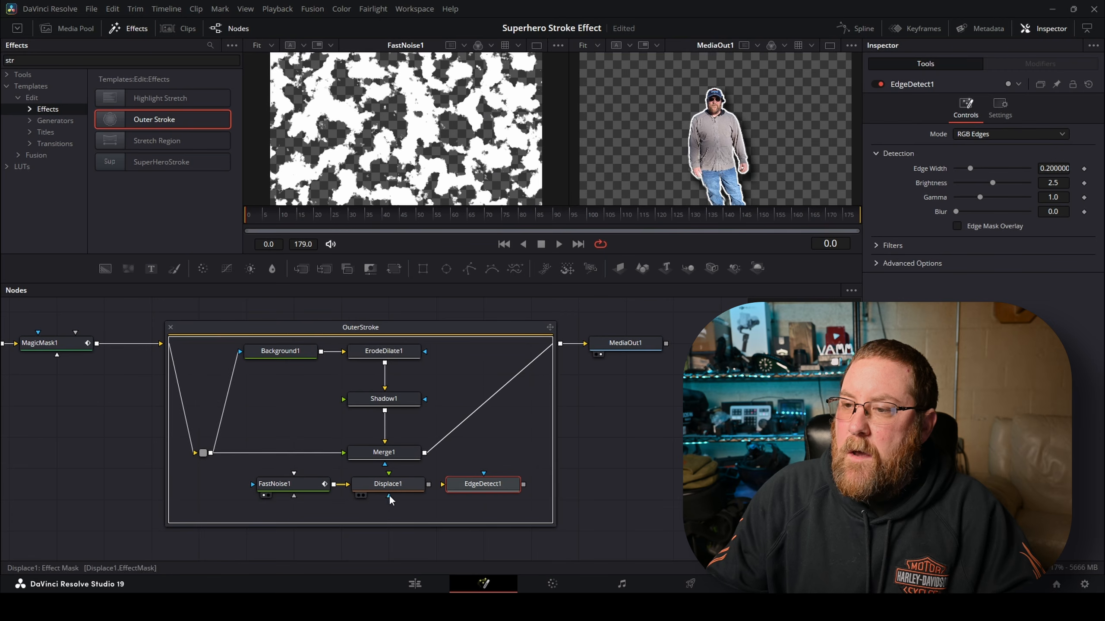
{"action": "left_click_drag", "start_coordinate": [428, 485], "coordinate": [484, 476]}
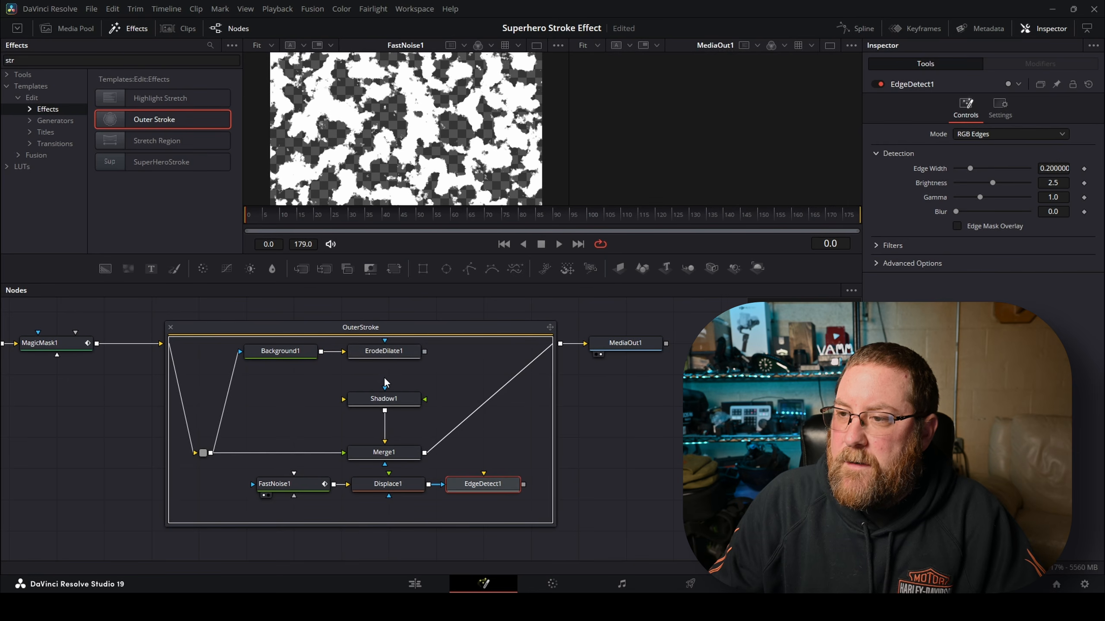
Step: Wire EdgeDetect1 between ErodeDilate1 and Shadow1, widening the OuterStroke frame and stacking FastNoise1 above Displace1 beside it
{"action": "left_click_drag", "start_coordinate": [425, 351], "coordinate": [490, 370]}
{"action": "left_click_drag", "start_coordinate": [397, 493], "coordinate": [480, 423]}
{"action": "left_click_drag", "start_coordinate": [553, 525], "coordinate": [669, 543]}
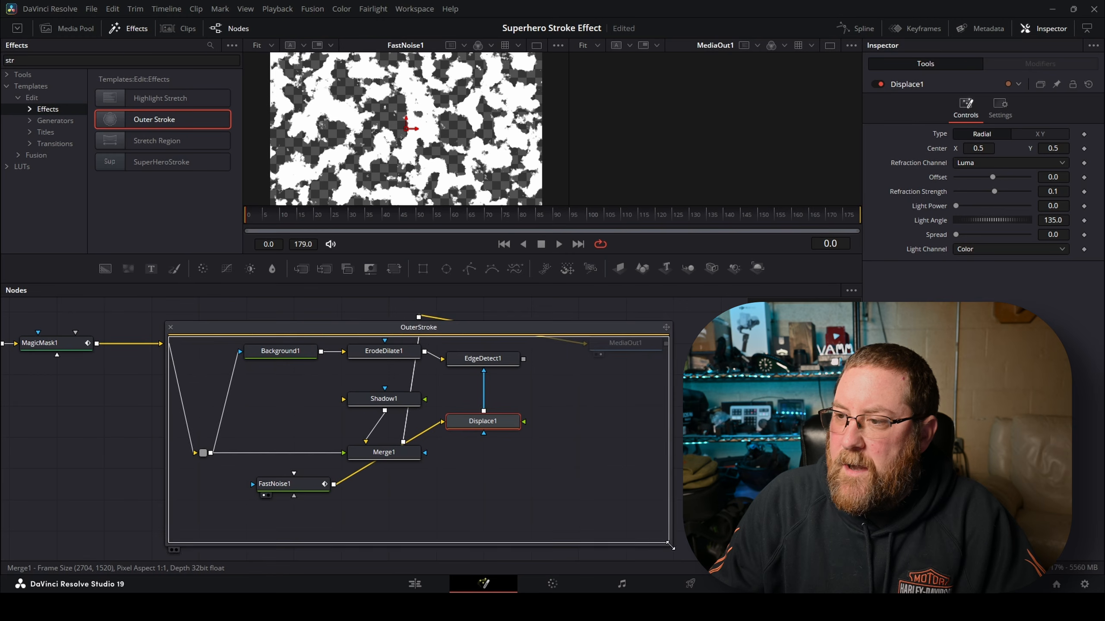
{"action": "left_click_drag", "start_coordinate": [302, 493], "coordinate": [636, 398]}
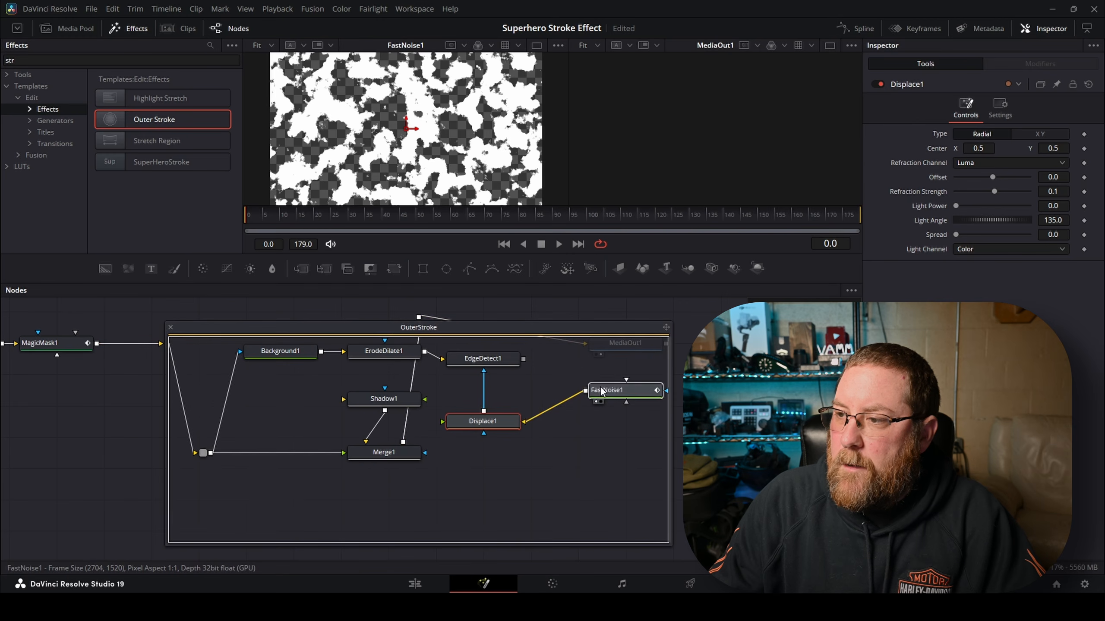
{"action": "left_click_drag", "start_coordinate": [504, 421], "coordinate": [646, 421]}
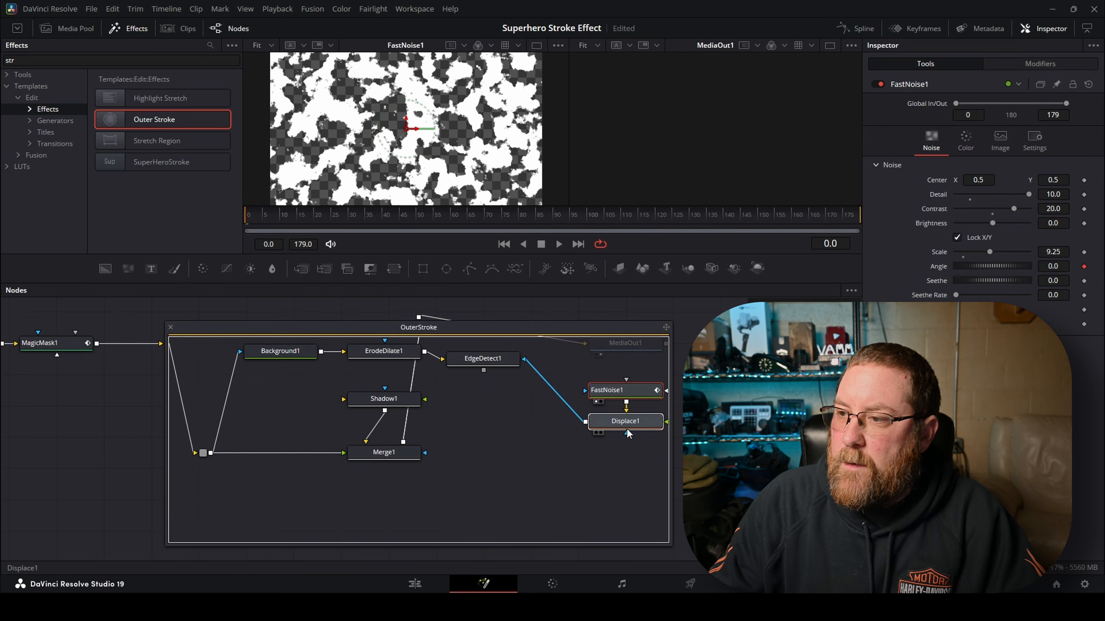
{"action": "left_click", "coordinate": [487, 357]}
{"action": "left_click_drag", "start_coordinate": [483, 370], "coordinate": [342, 401]}
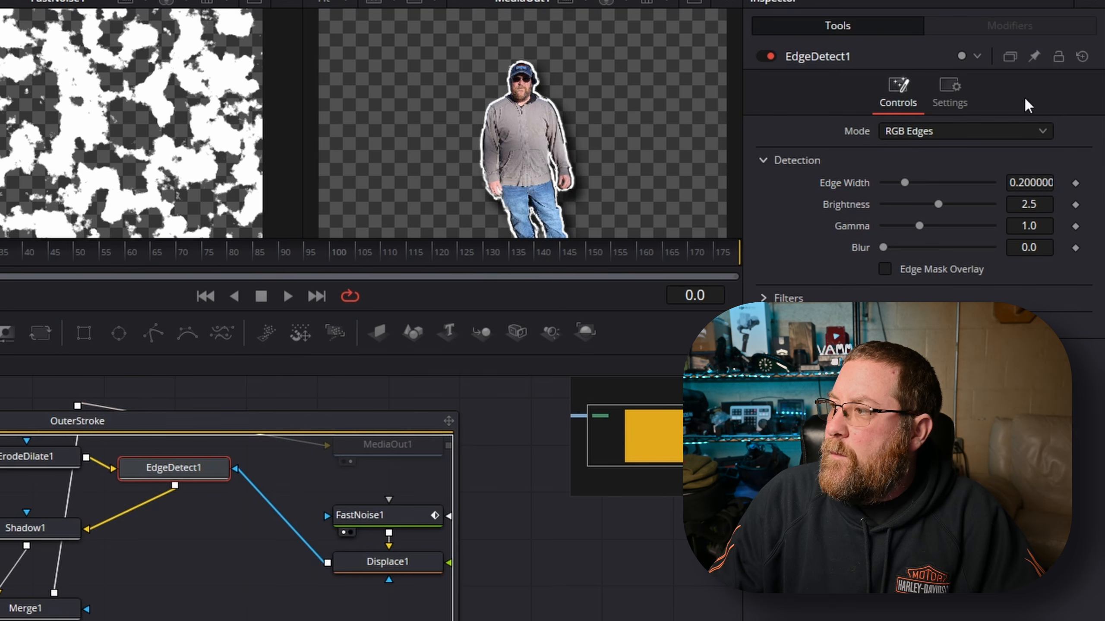
Step: Set EdgeDetect1's Edge Width to 0.2 and Brightness to 5, and check the person's outline up close
{"action": "double_click", "coordinate": [1029, 183]}
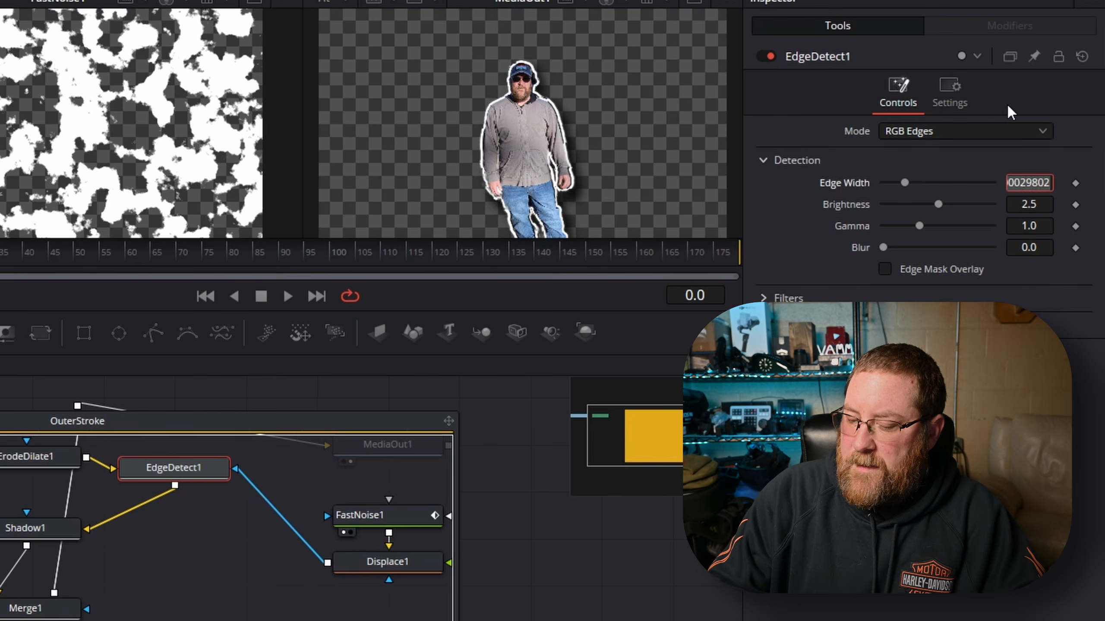
{"action": "type", "text": ".2"}
{"action": "key", "text": "Tab"}
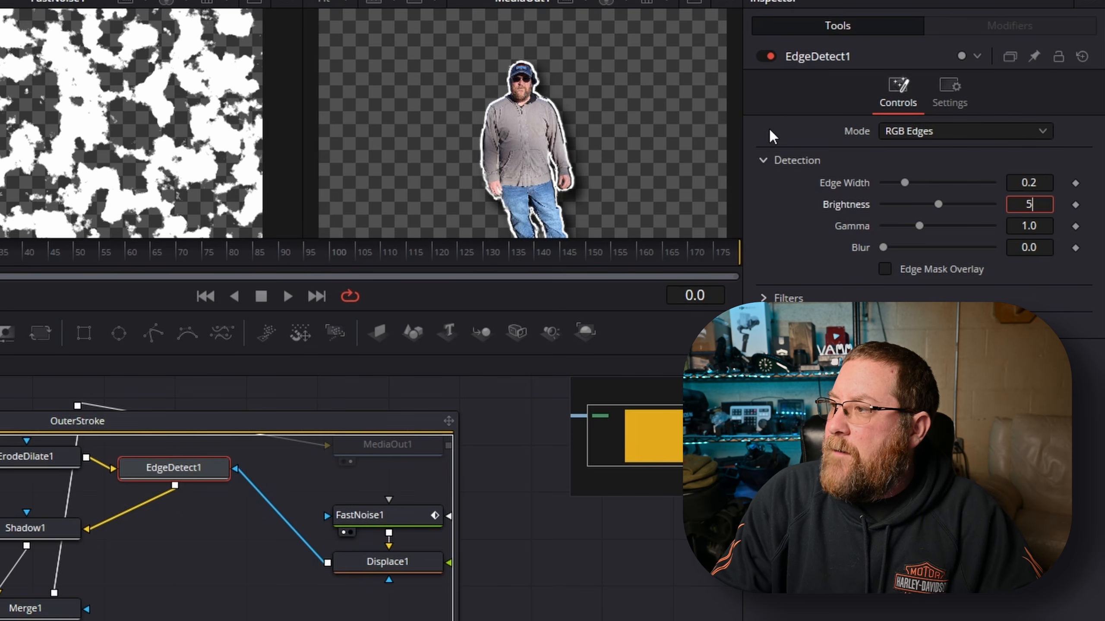
{"action": "type", "text": "5"}
{"action": "key", "text": "Tab"}
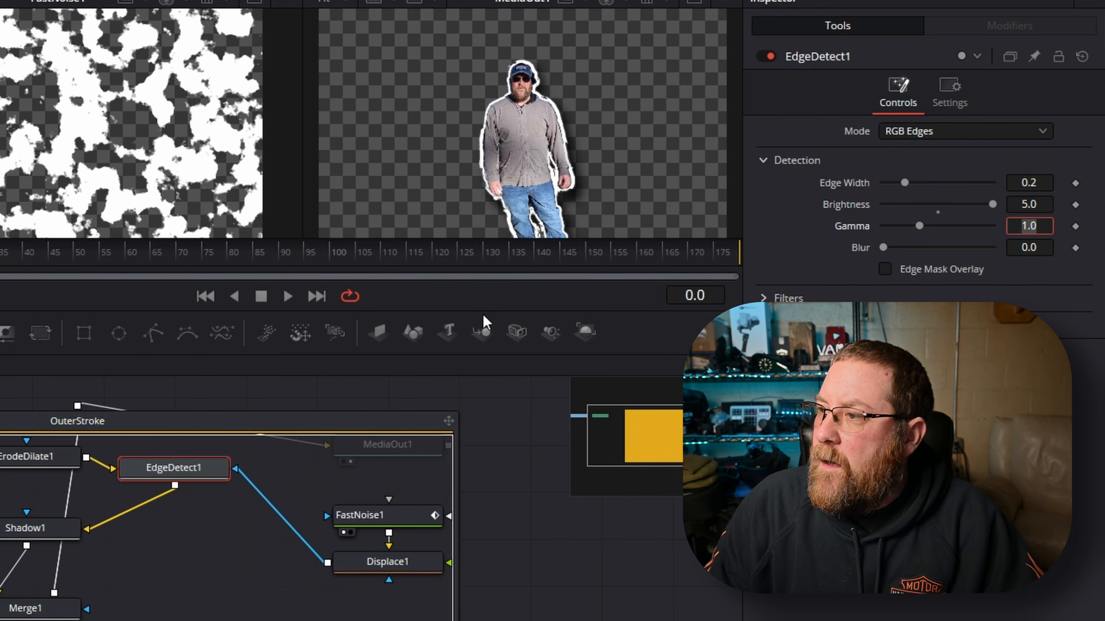
{"action": "left_click_drag", "start_coordinate": [482, 312], "coordinate": [439, 558]}
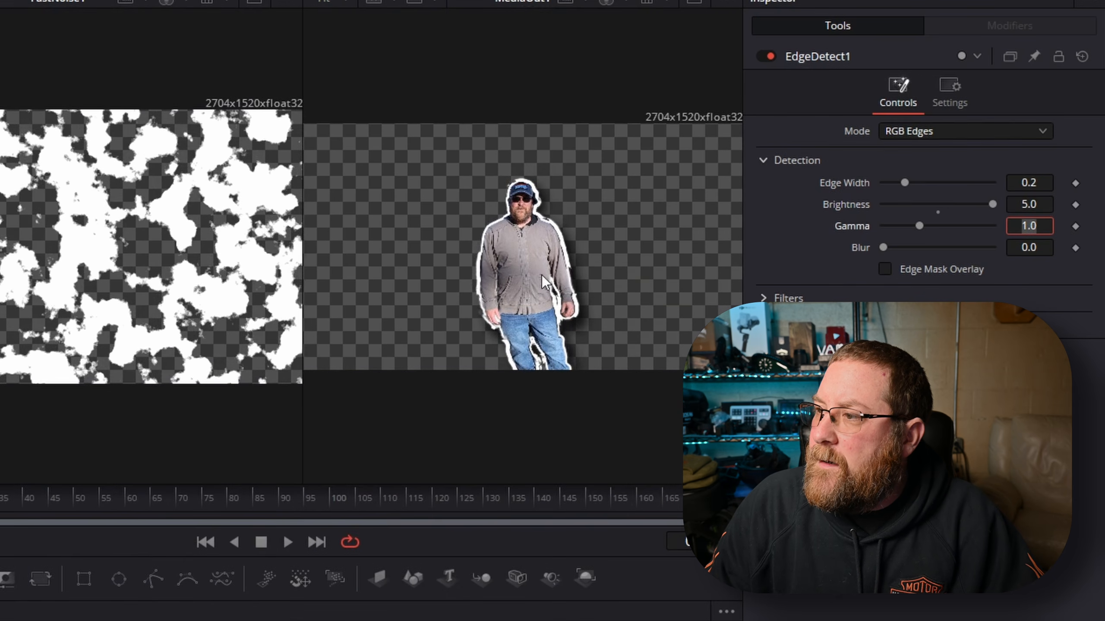
{"action": "scroll", "coordinate": [530, 261], "scroll_direction": "up", "scroll_amount": 5}
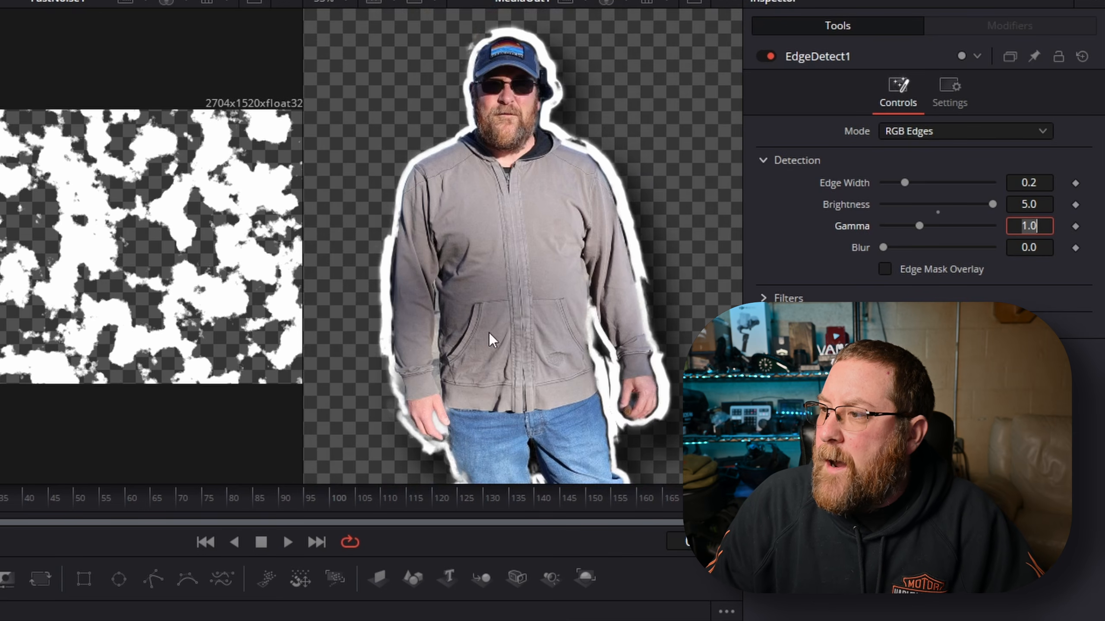
{"action": "scroll", "coordinate": [483, 333], "scroll_direction": "down", "scroll_amount": 5}
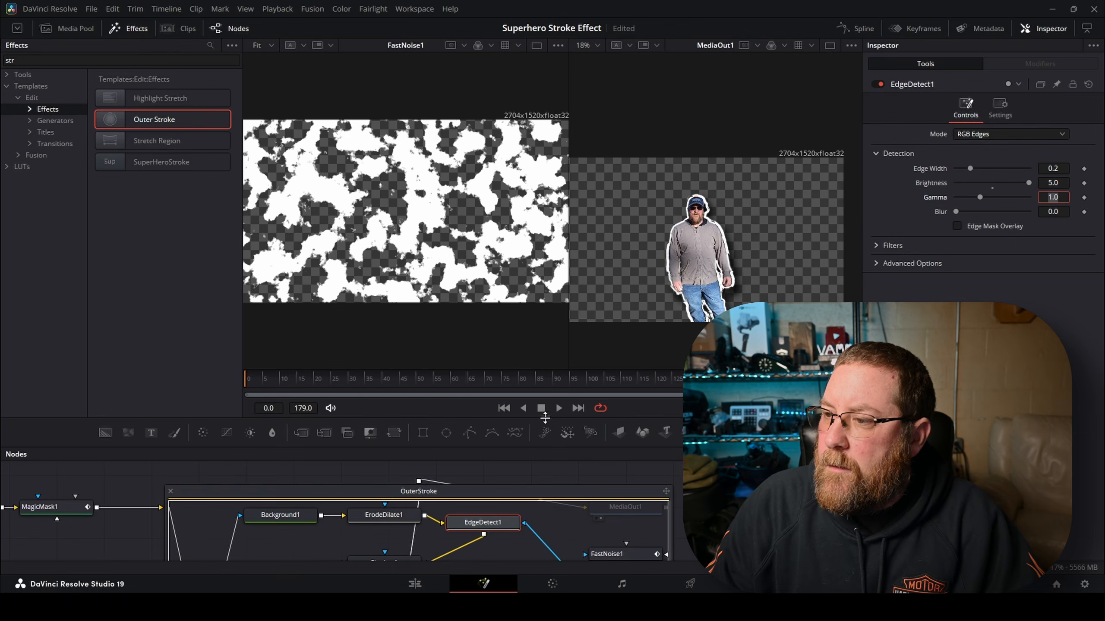
Step: Add a Glow node and insert it between EdgeDetect1 and Shadow1
{"action": "left_click_drag", "start_coordinate": [560, 266], "coordinate": [560, 171]}
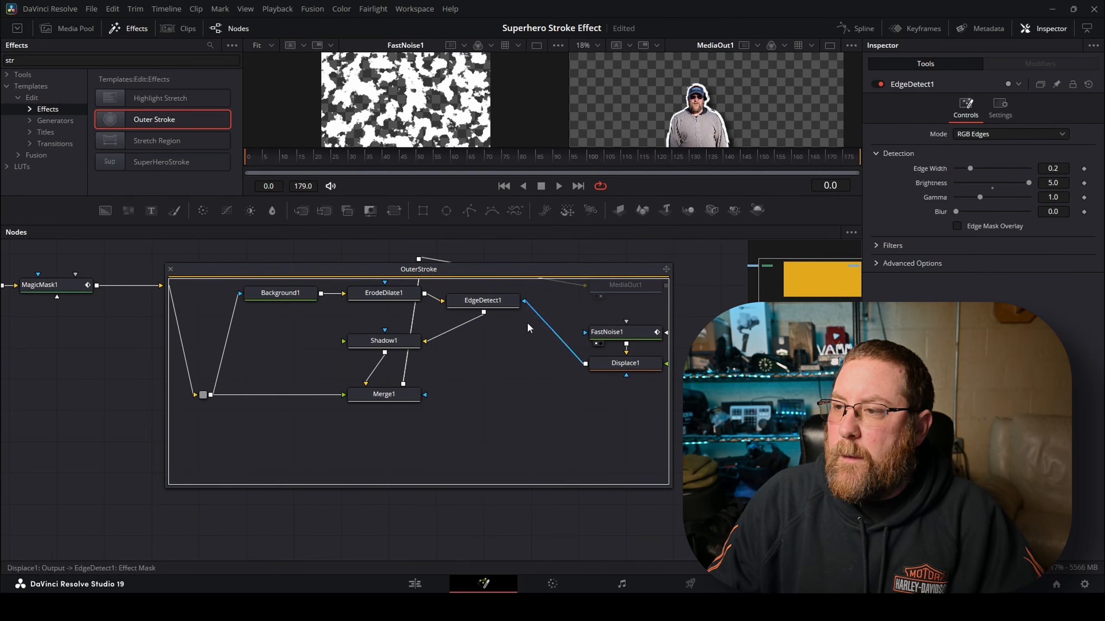
{"action": "key", "text": "shift+space"}
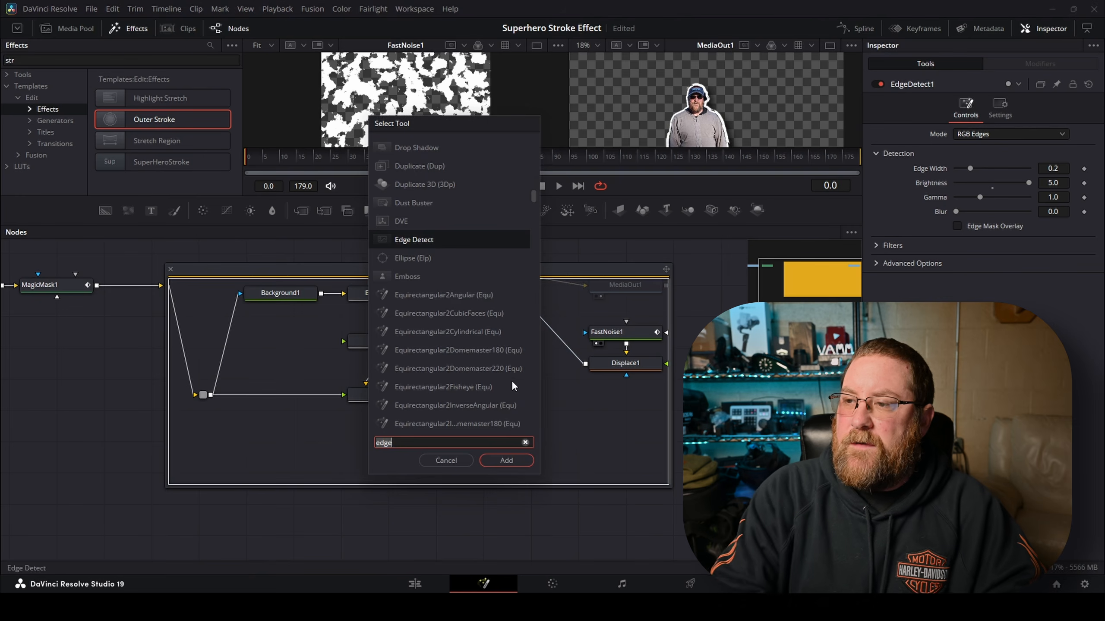
{"action": "type", "text": "glor"}
{"action": "key", "text": "BackSpace"}
{"action": "type", "text": "w"}
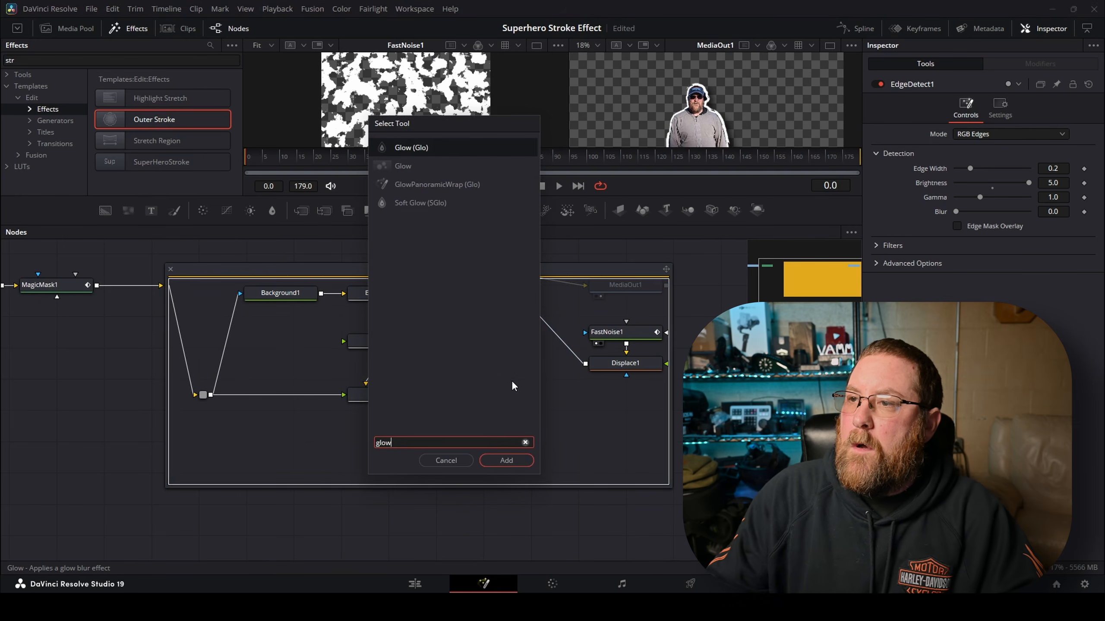
{"action": "left_click", "coordinate": [505, 458]}
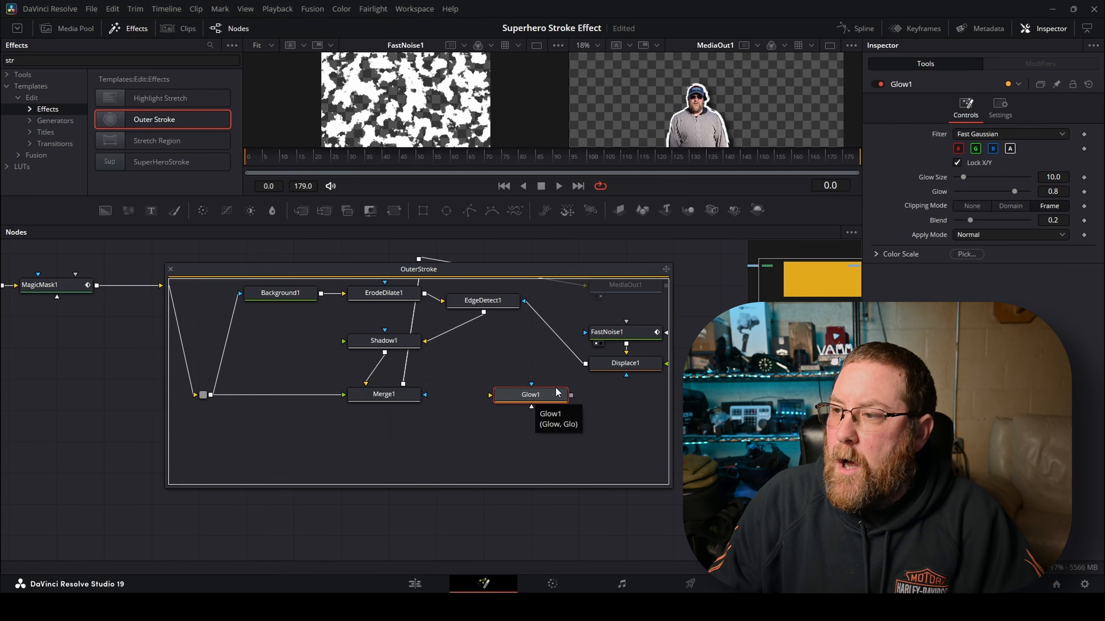
{"action": "left_click_drag", "start_coordinate": [516, 395], "coordinate": [461, 338]}
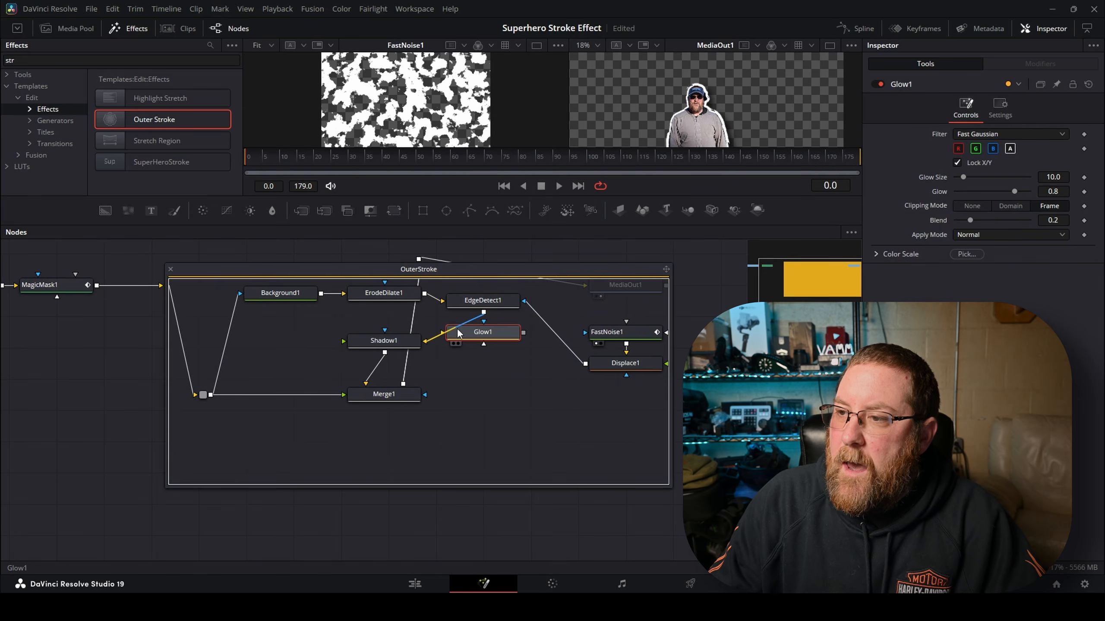
{"action": "left_click_drag", "start_coordinate": [457, 333], "coordinate": [457, 333]}
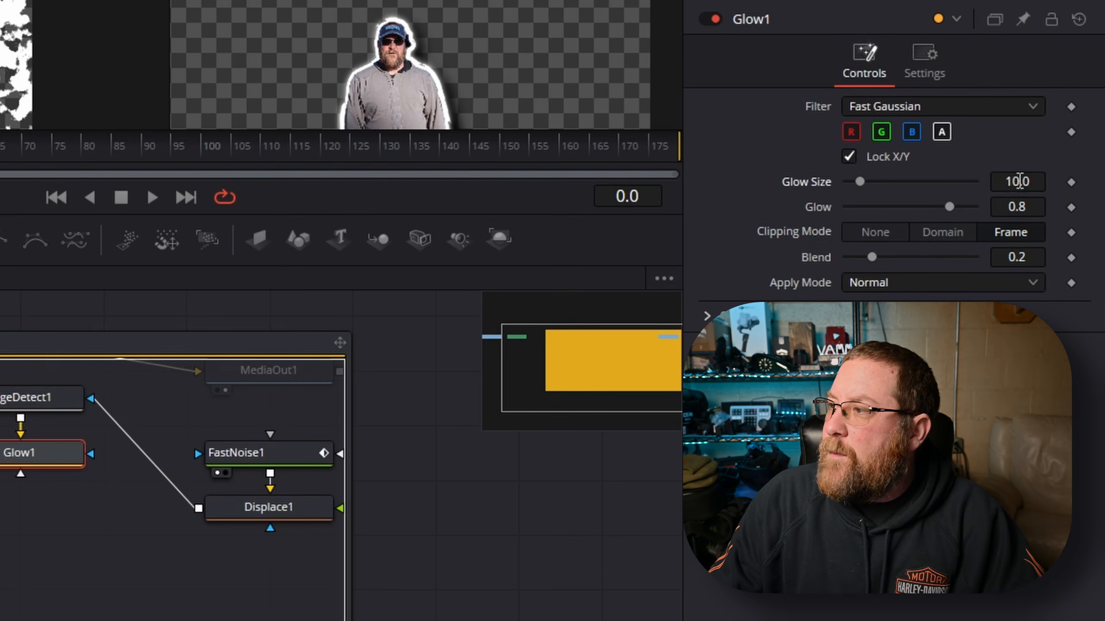
Step: Set the Glow node's Glow Size to 5 and enlarge the viewers to check the stroke
{"action": "left_click", "coordinate": [1019, 180]}
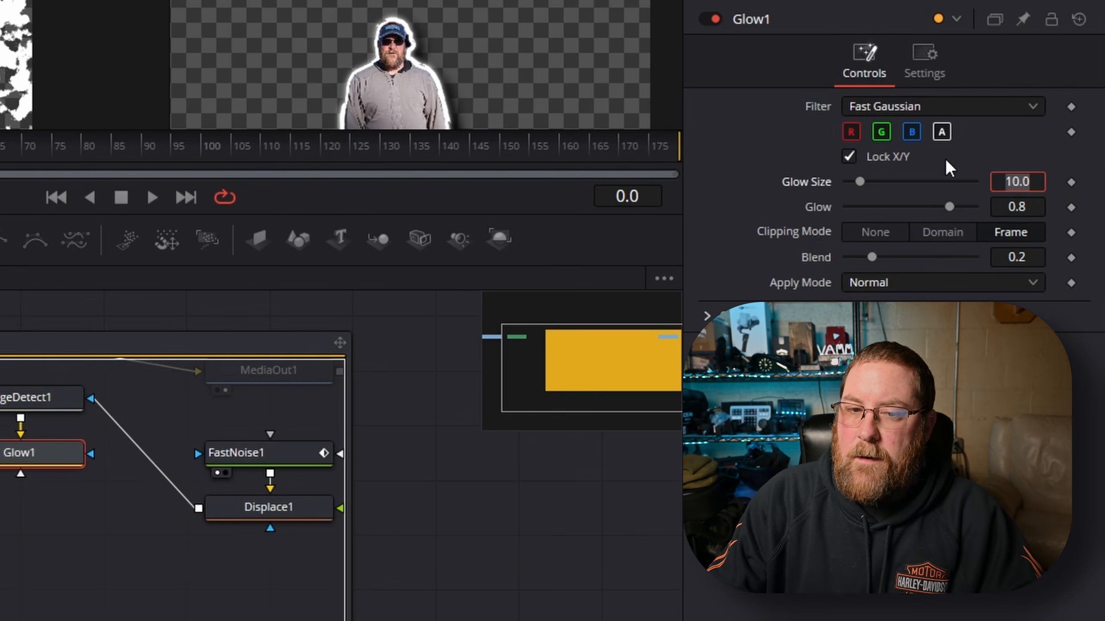
{"action": "type", "text": "5"}
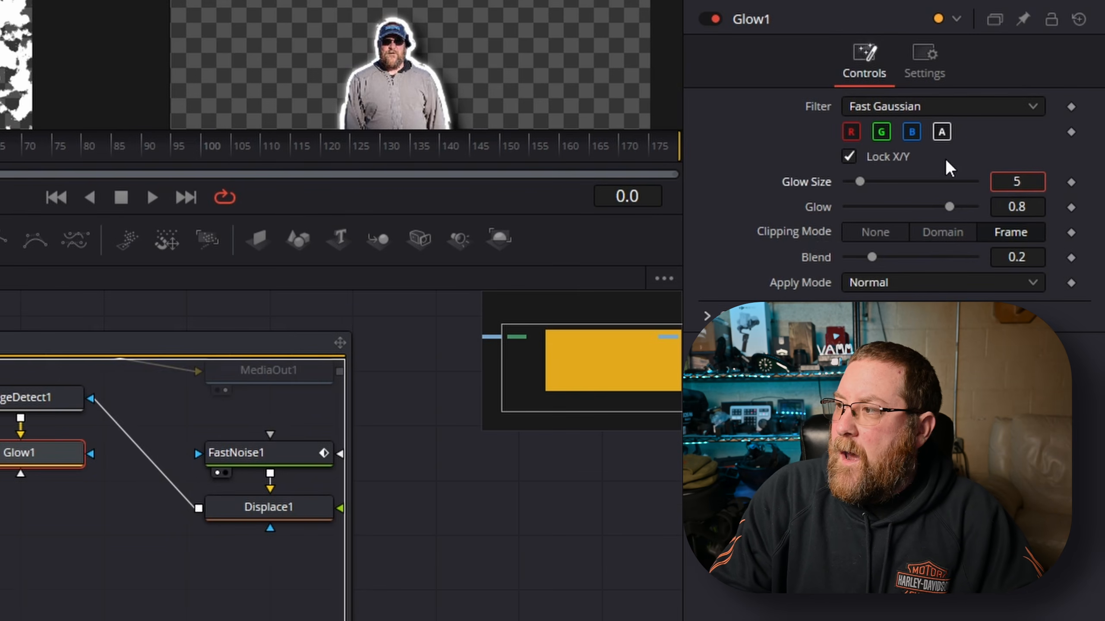
{"action": "key", "text": "Tab"}
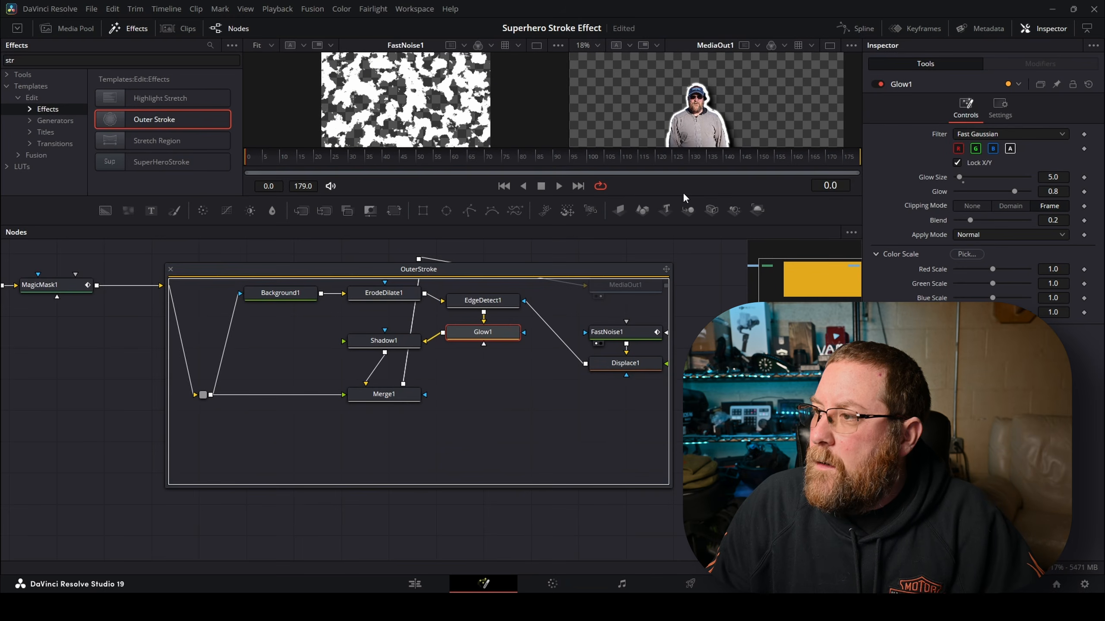
{"action": "left_click_drag", "start_coordinate": [684, 196], "coordinate": [684, 367]}
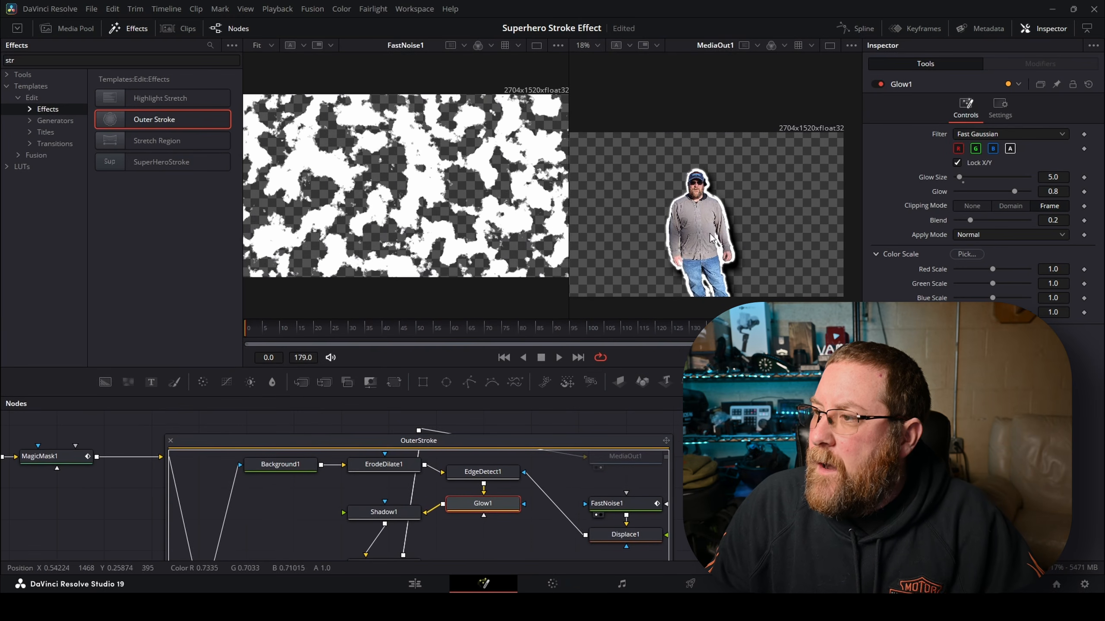
Step: Try to sample Glow1's Color Scale from the zoomed-in output image around the person's cap, and undo the picked colour
{"action": "scroll", "coordinate": [701, 207], "scroll_direction": "up", "scroll_amount": 5}
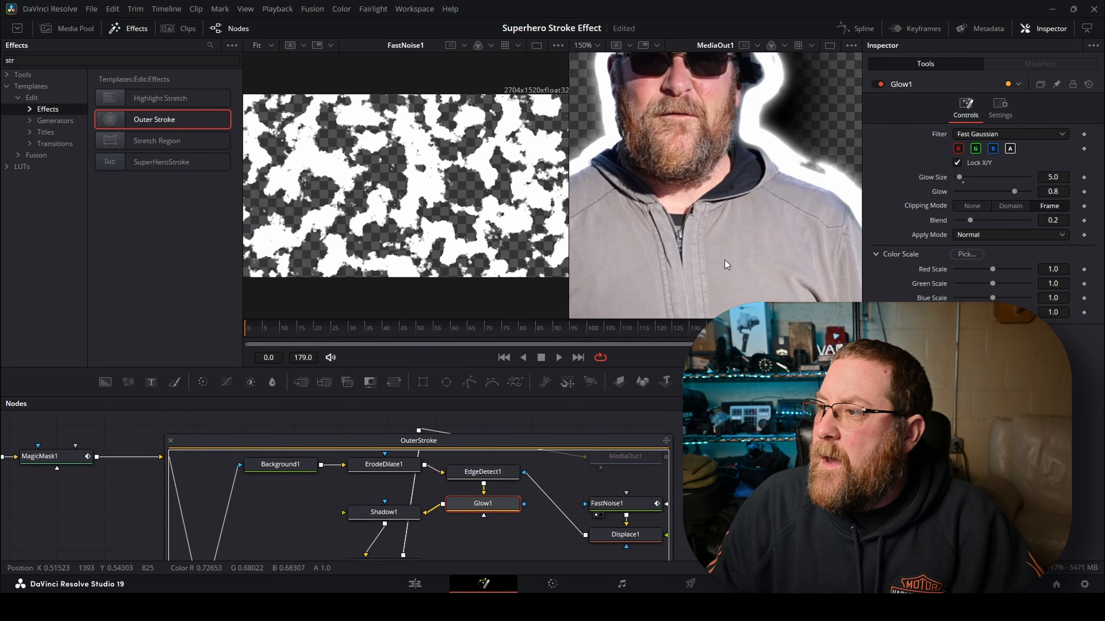
{"action": "scroll", "coordinate": [742, 280], "scroll_direction": "up", "scroll_amount": 5}
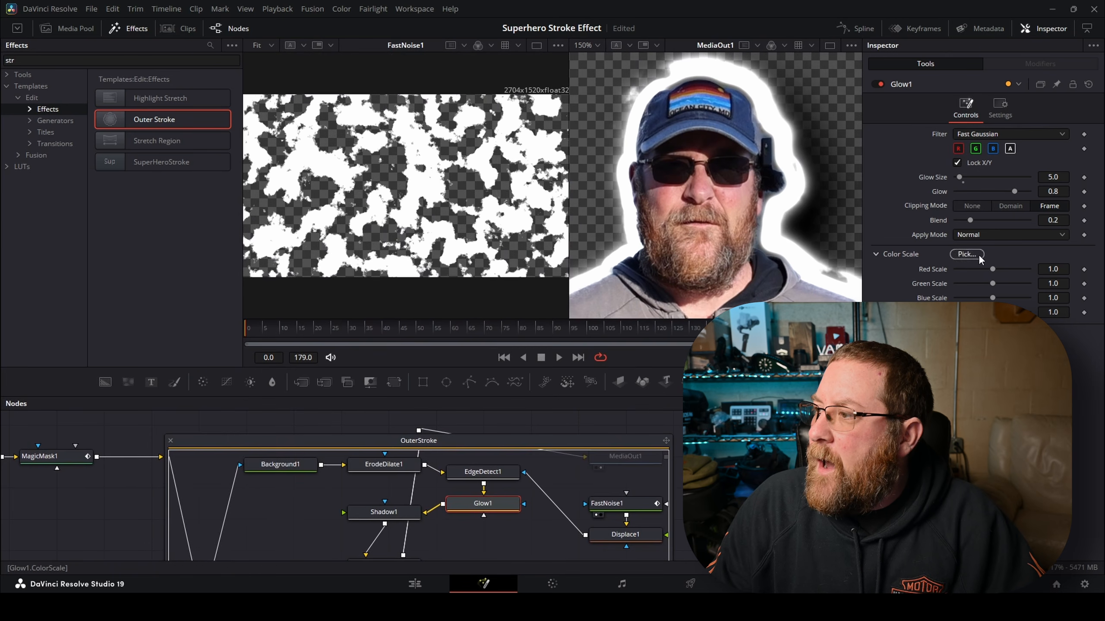
{"action": "left_click_drag", "start_coordinate": [966, 254], "coordinate": [717, 100]}
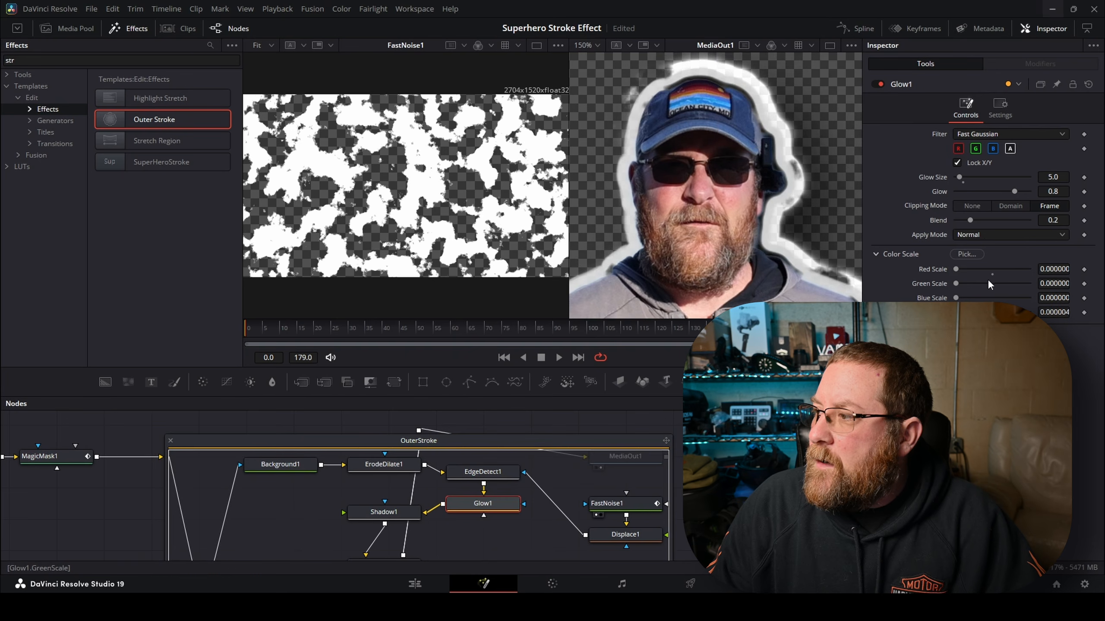
{"action": "key", "text": "ctrl+z"}
Step: Show MediaIn1 in the viewer beside the output and sample Glow1's Color Scale from the blue lake: red 0.489274, green 0.727662, blue 0.933507
{"action": "left_click_drag", "start_coordinate": [124, 474], "coordinate": [384, 486]}
{"action": "left_click", "coordinate": [195, 469]}
{"action": "key", "text": "1"}
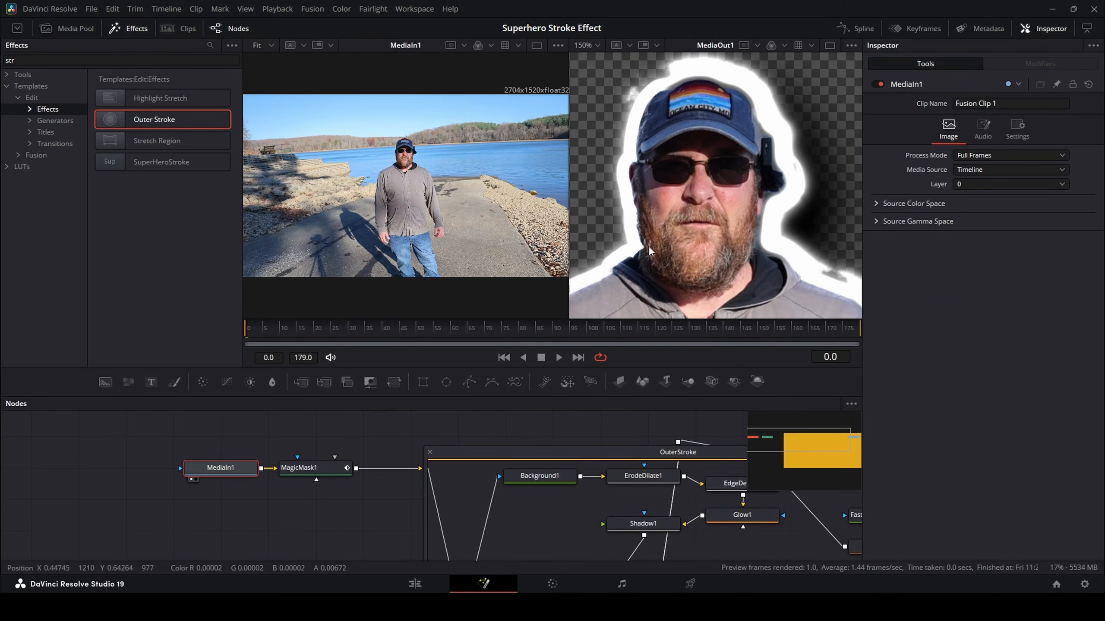
{"action": "left_click", "coordinate": [738, 519]}
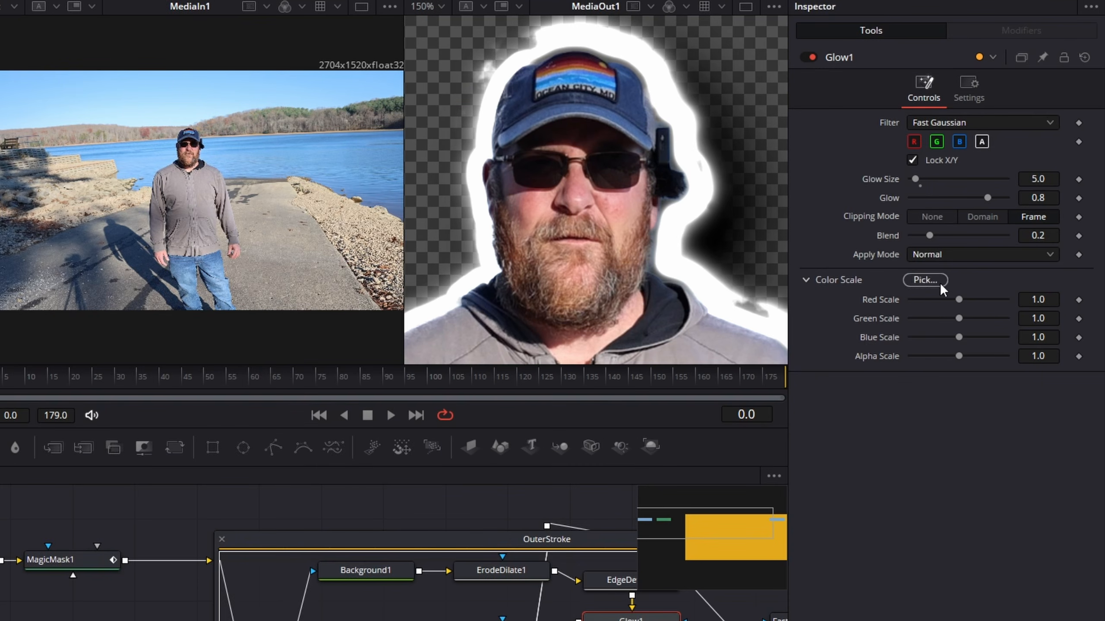
{"action": "left_click_drag", "start_coordinate": [931, 279], "coordinate": [271, 142]}
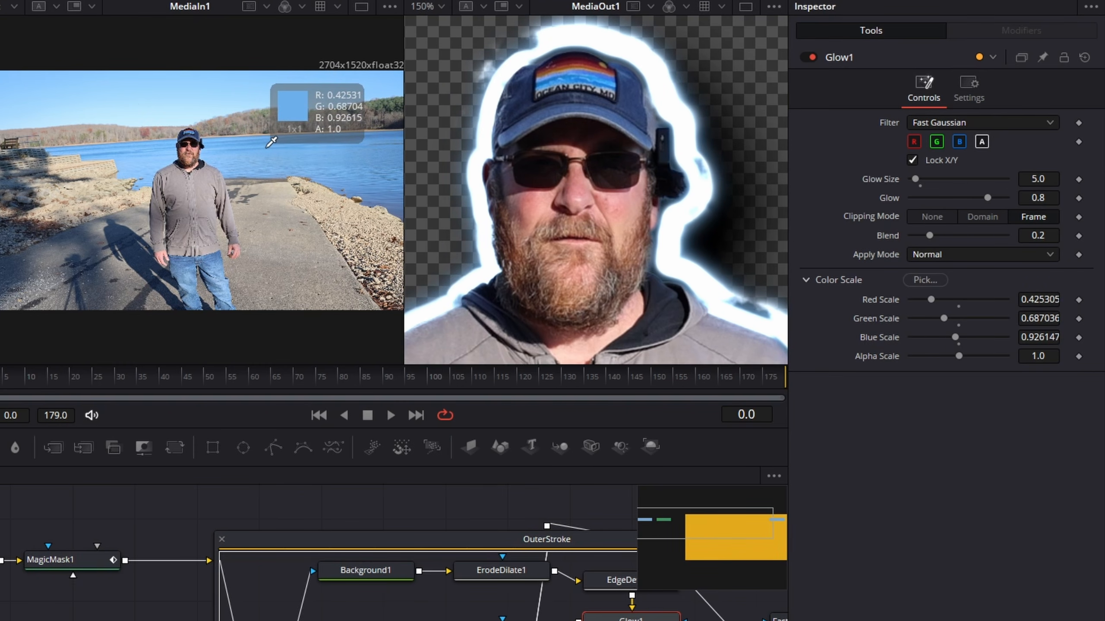
{"action": "left_click_drag", "start_coordinate": [271, 142], "coordinate": [263, 155]}
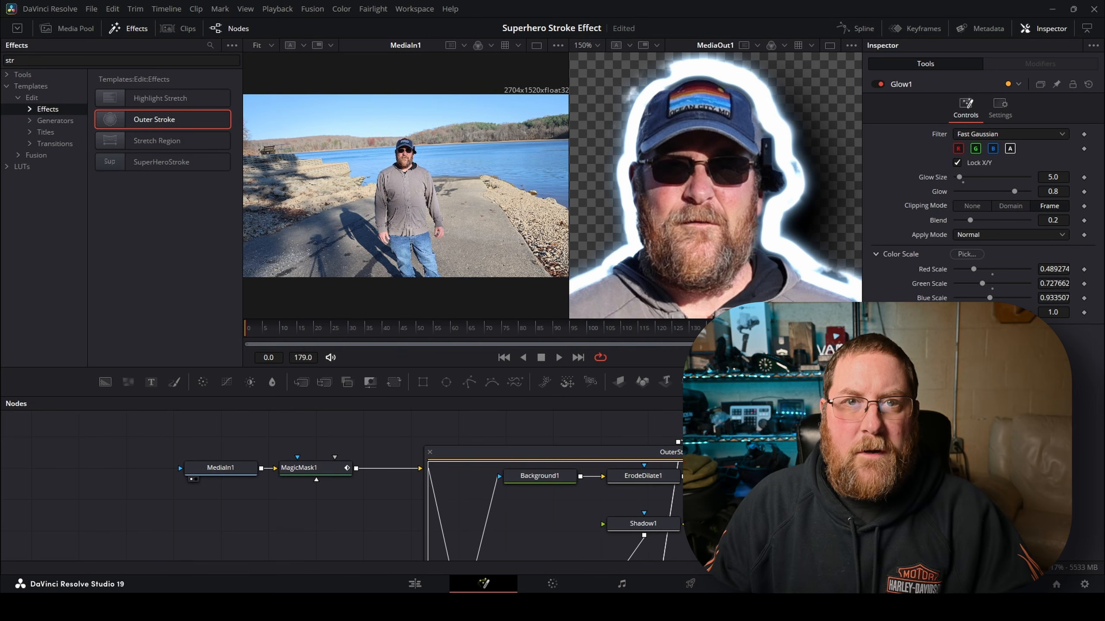
Step: Review the glowing stroke over the length of Fusion Clip 1 on the Edit page, temporarily enlarging the preview
{"action": "left_click", "coordinate": [416, 584]}
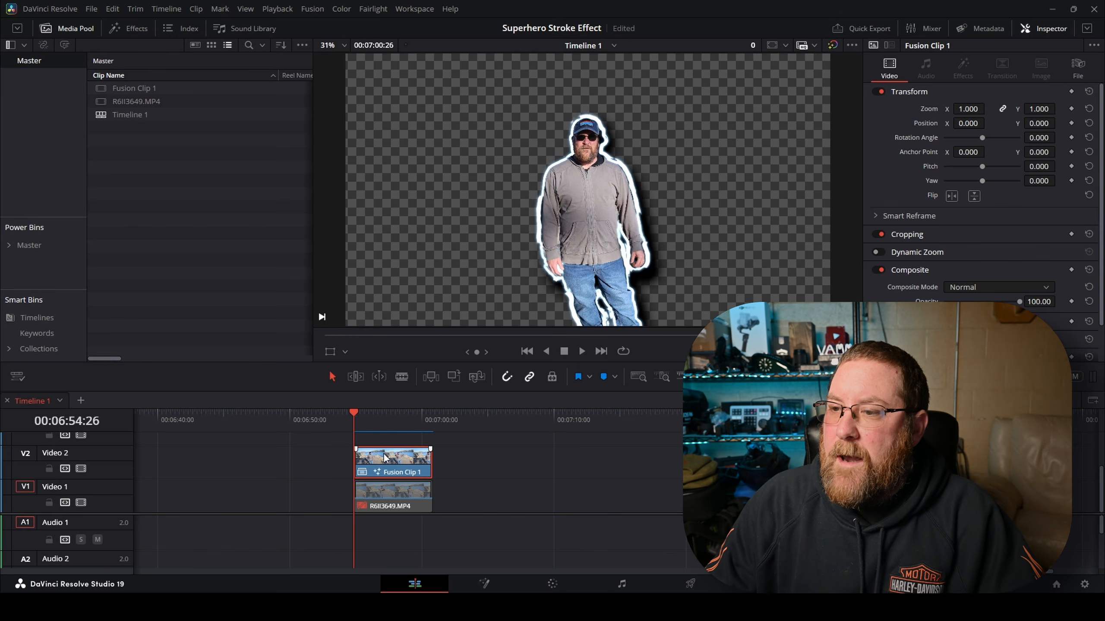
{"action": "left_click", "coordinate": [346, 416]}
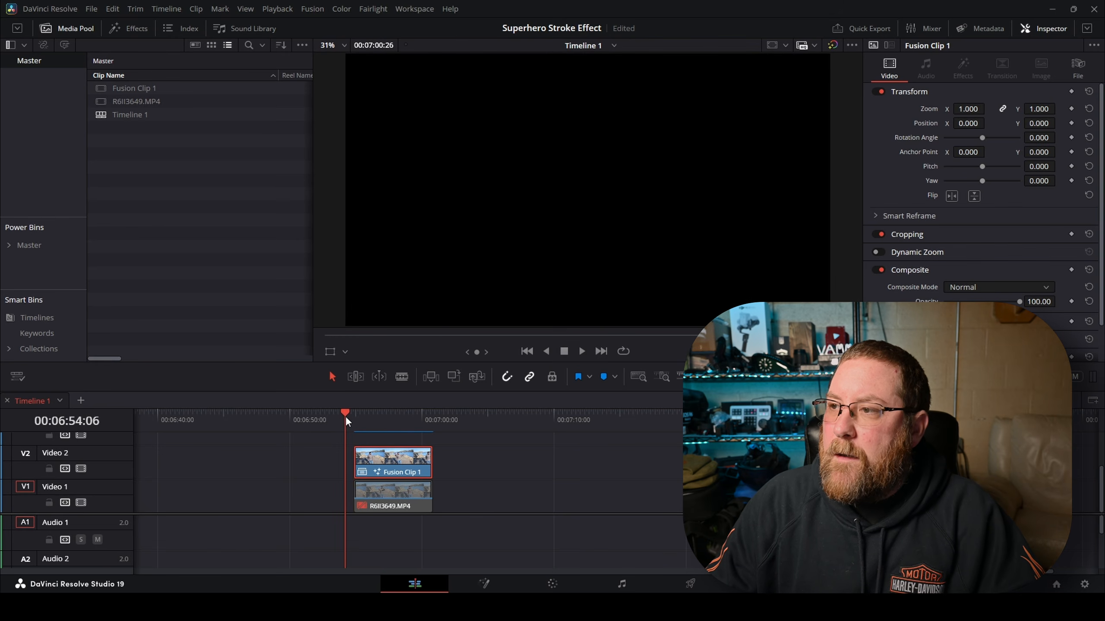
{"action": "left_click_drag", "start_coordinate": [441, 390], "coordinate": [446, 451]}
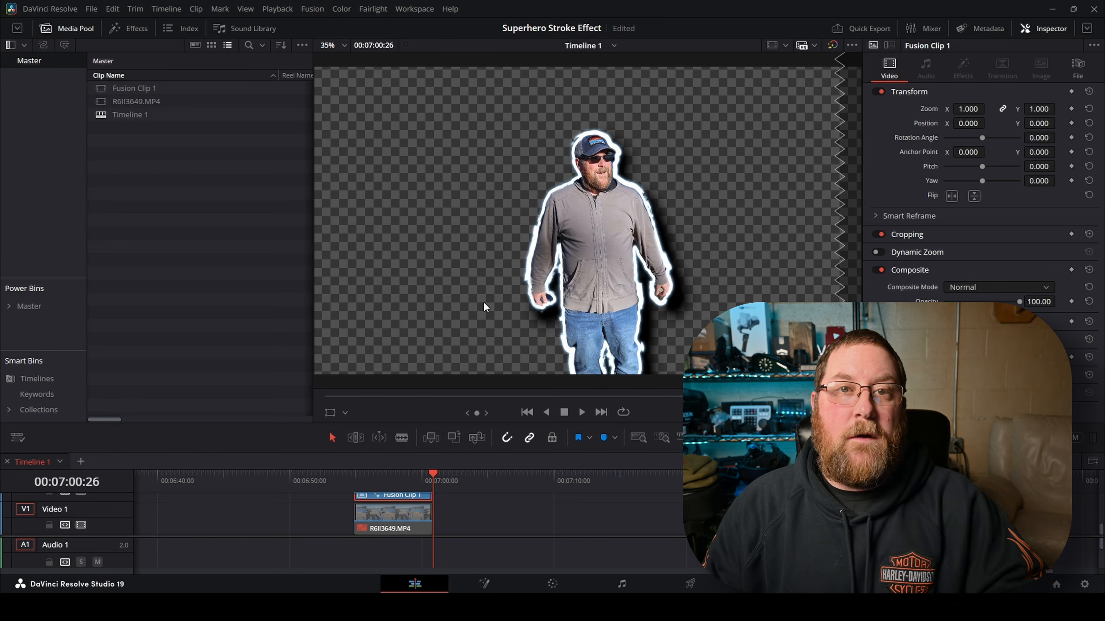
{"action": "left_click", "coordinate": [353, 477]}
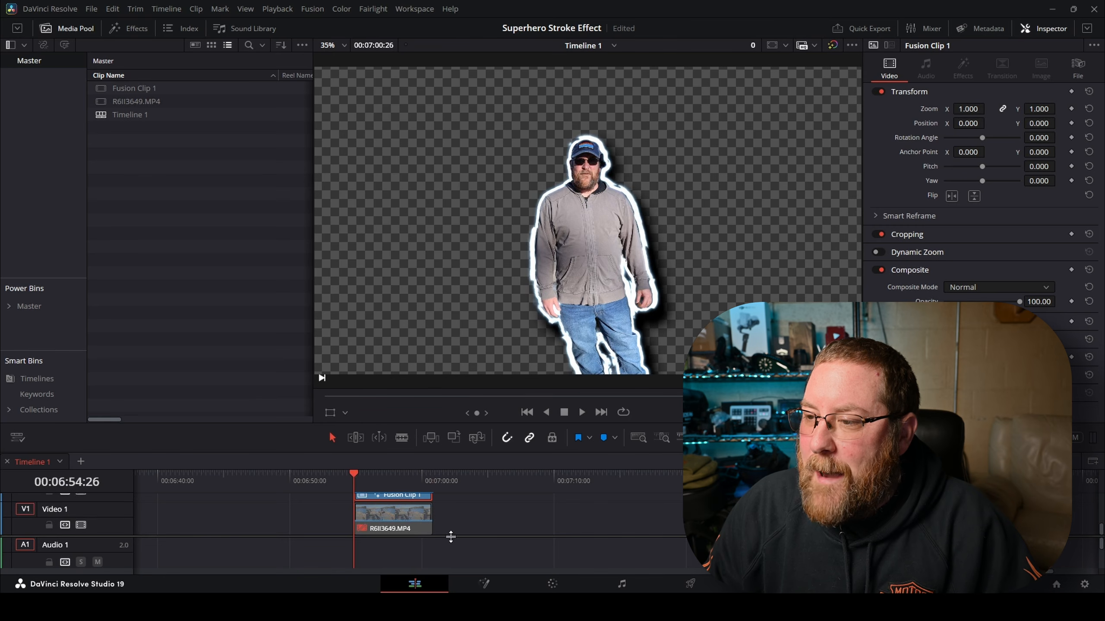
{"action": "left_click_drag", "start_coordinate": [489, 452], "coordinate": [492, 376]}
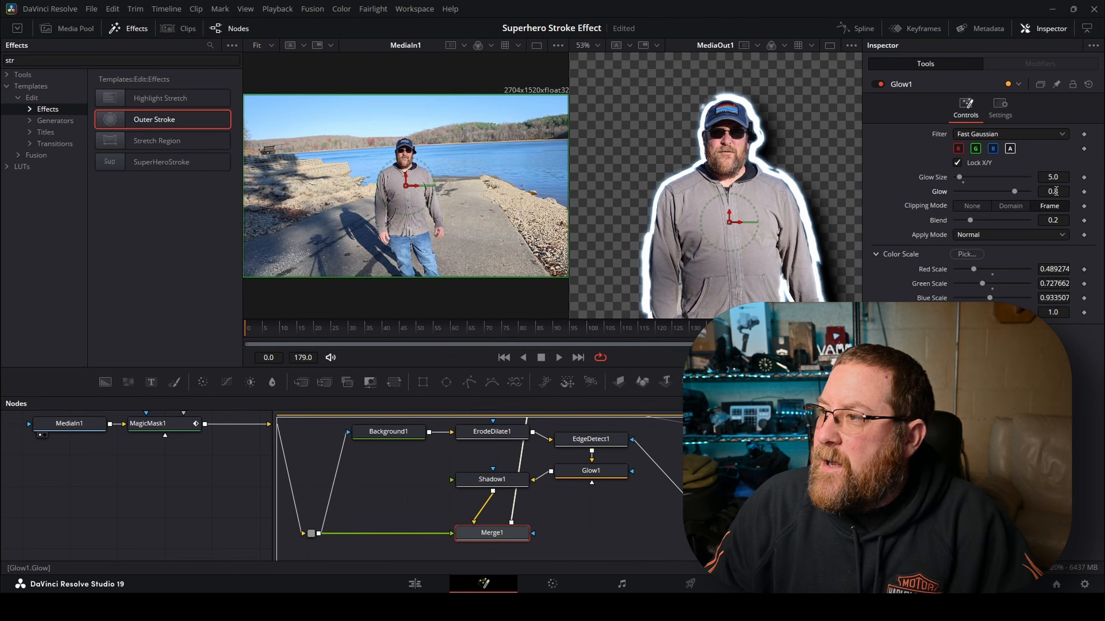
Step: Back on the Fusion page, try a different Glow amount and a Glow Size of 99.6 on Glow1, undoing each change
{"action": "left_click_drag", "start_coordinate": [1056, 191], "coordinate": [975, 191]}
{"action": "key", "text": "ctrl+z"}
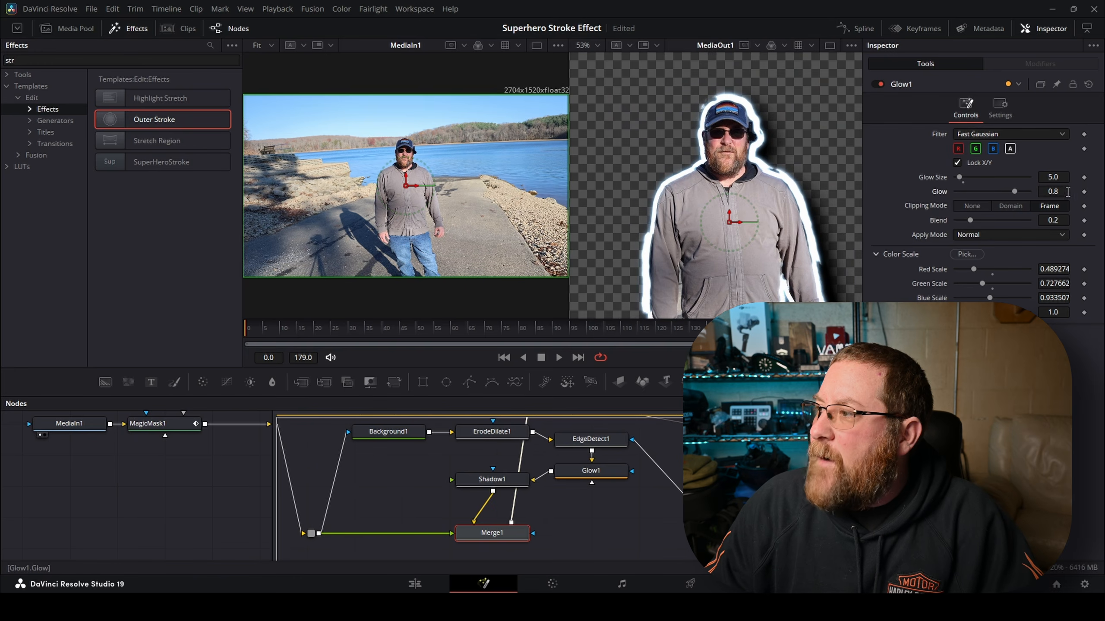
{"action": "left_click_drag", "start_coordinate": [1053, 176], "coordinate": [1100, 176]}
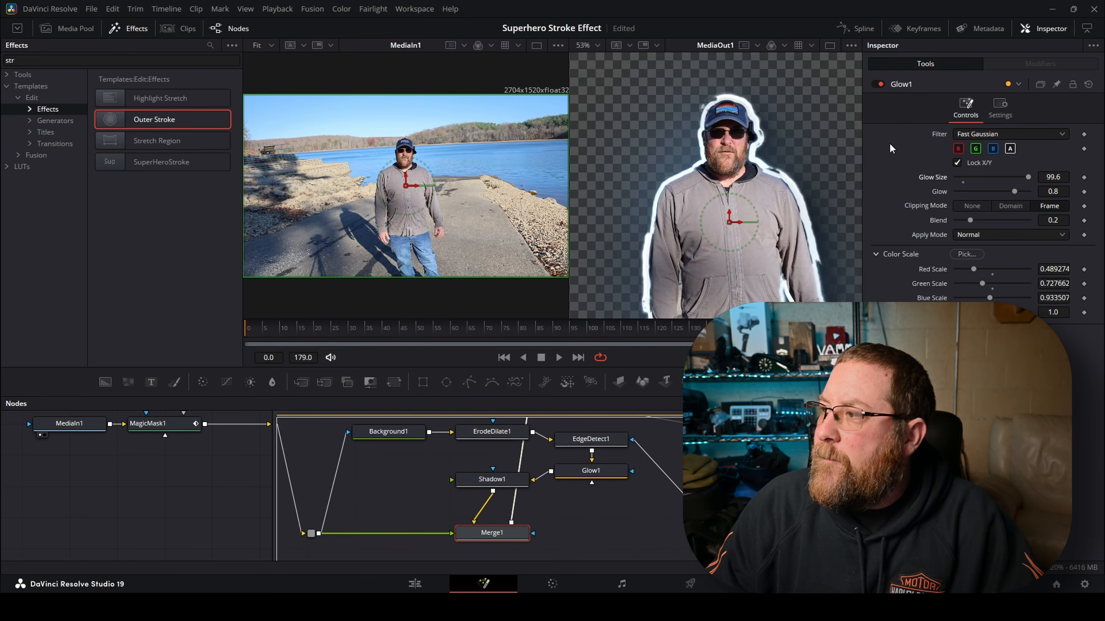
{"action": "key", "text": "ctrl+z"}
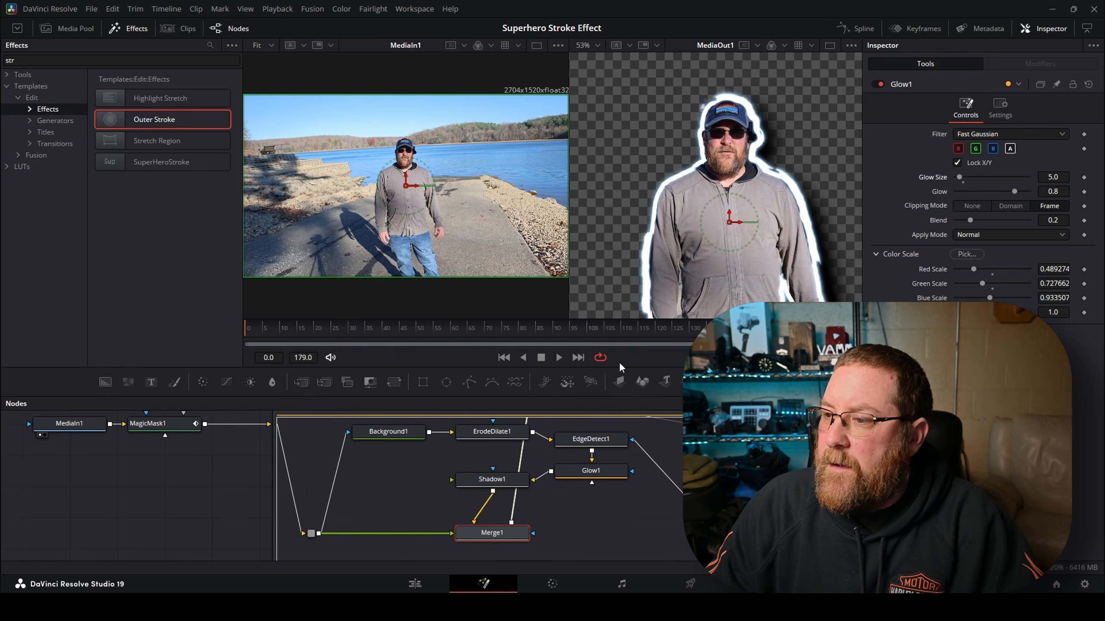
Step: View FastNoise1 and try other Detail, Contrast and Brightness values, restoring them to 10, 20 and 0, and scrub through the noise animation
{"action": "left_click_drag", "start_coordinate": [659, 513], "coordinate": [582, 527]}
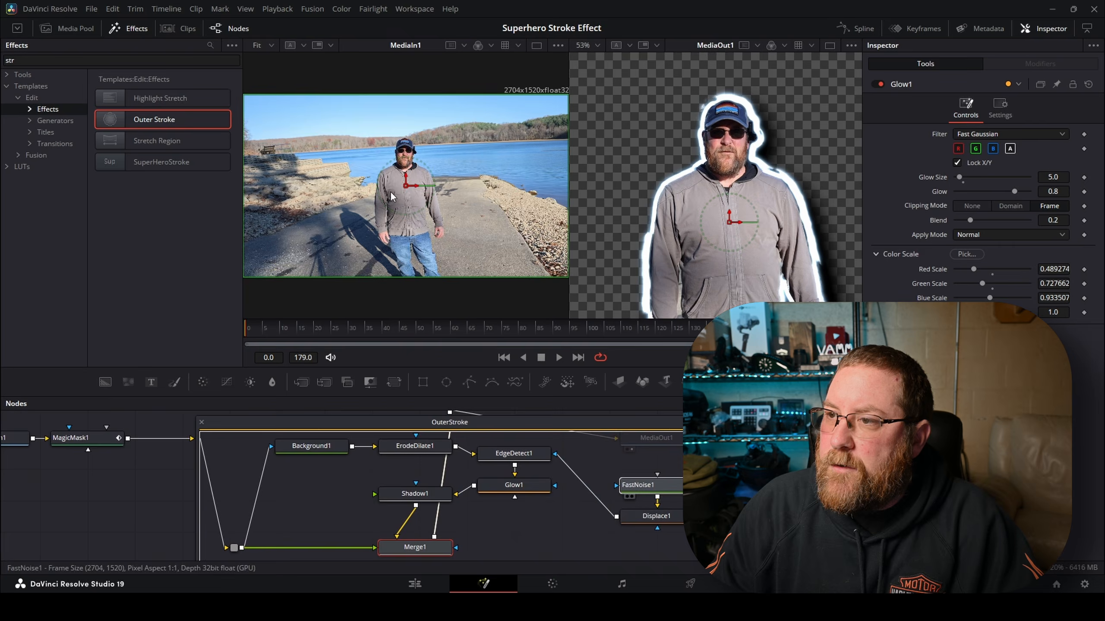
{"action": "key", "text": "1"}
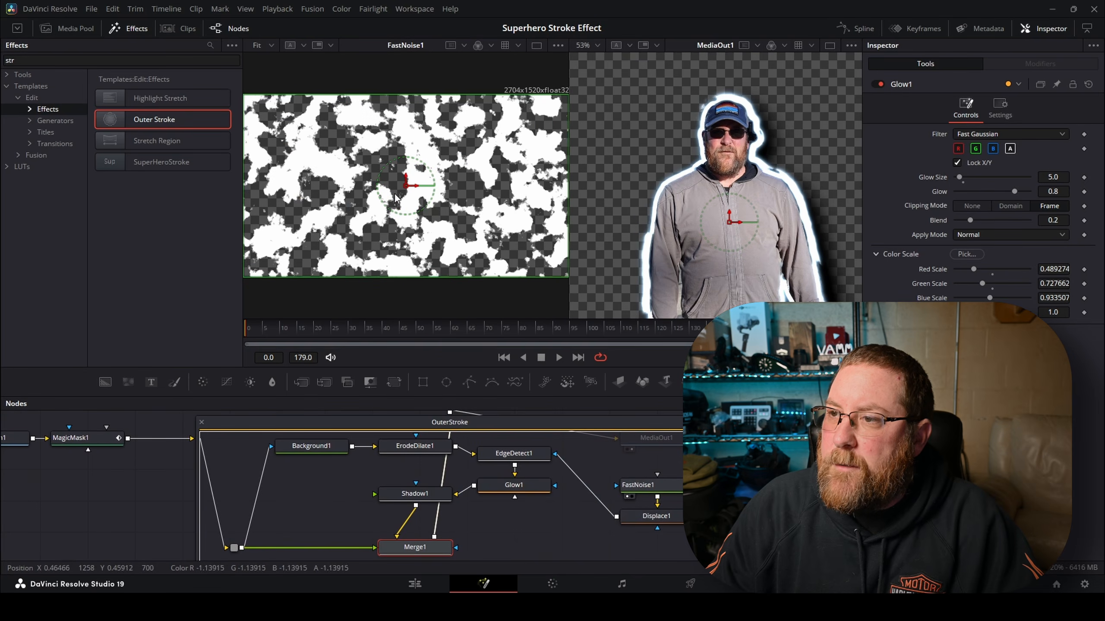
{"action": "left_click", "coordinate": [650, 486]}
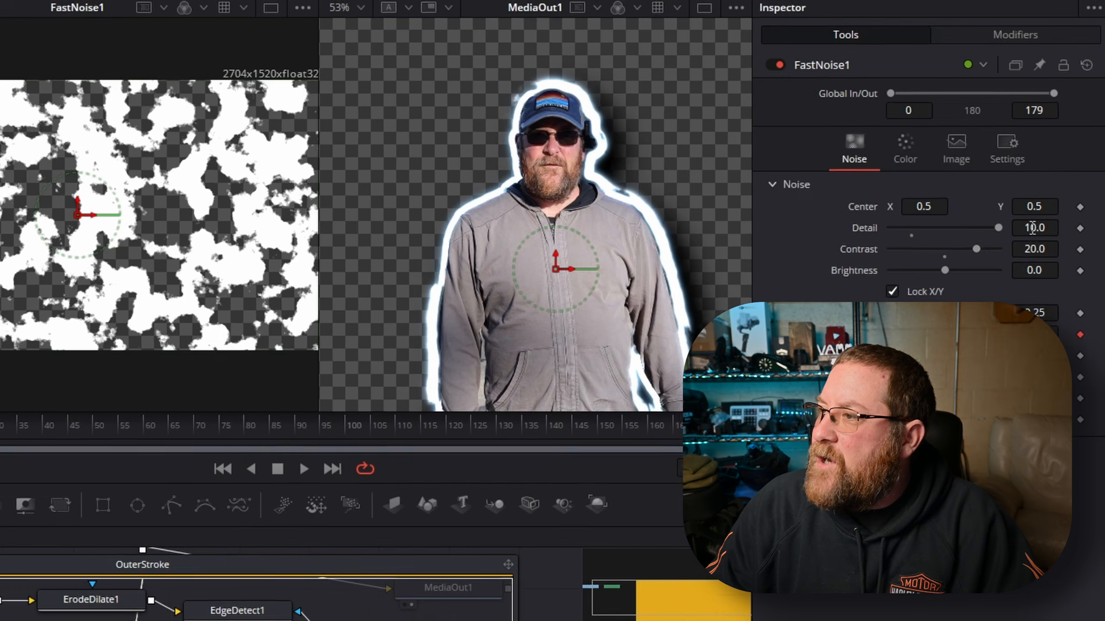
{"action": "left_click_drag", "start_coordinate": [1052, 194], "coordinate": [1052, 229]}
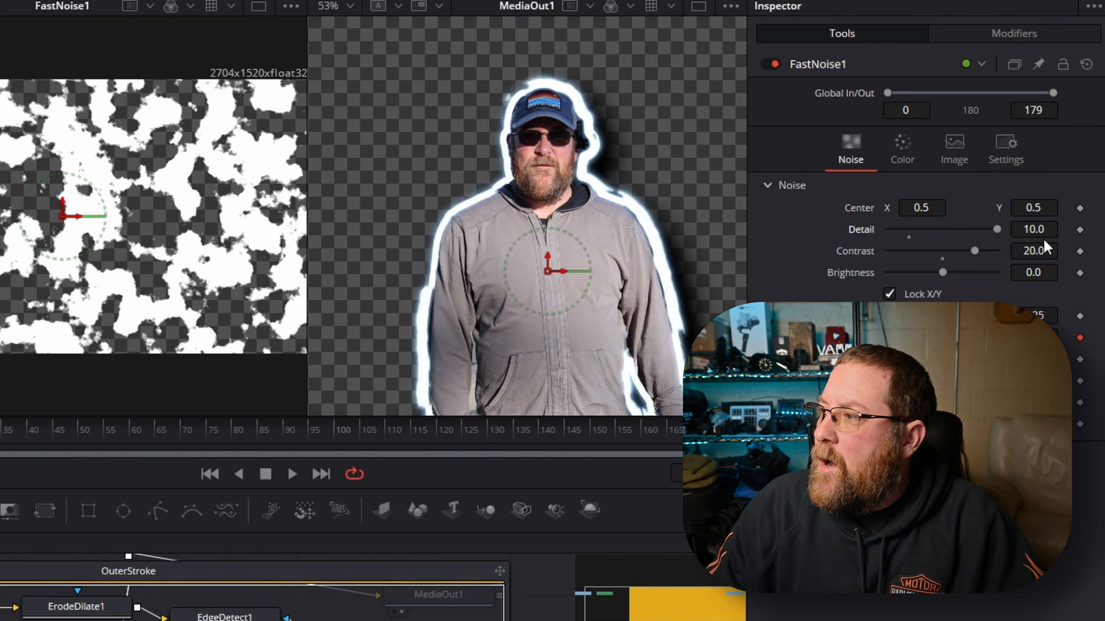
{"action": "left_click_drag", "start_coordinate": [972, 252], "coordinate": [940, 250]}
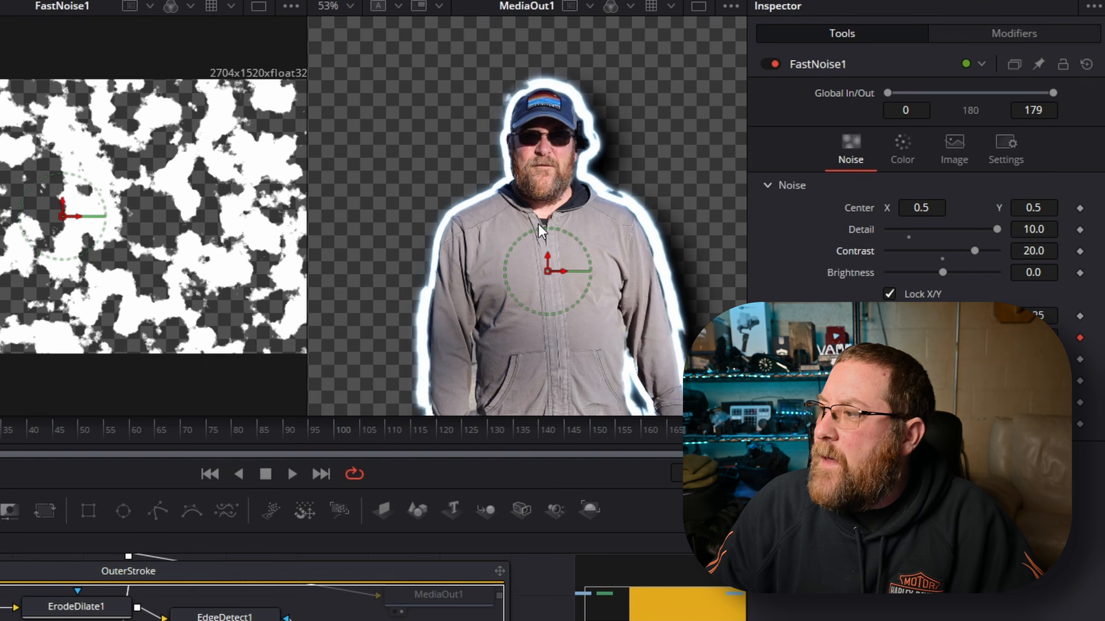
{"action": "left_click_drag", "start_coordinate": [1022, 270], "coordinate": [1048, 271]}
{"action": "left_click", "coordinate": [939, 272]}
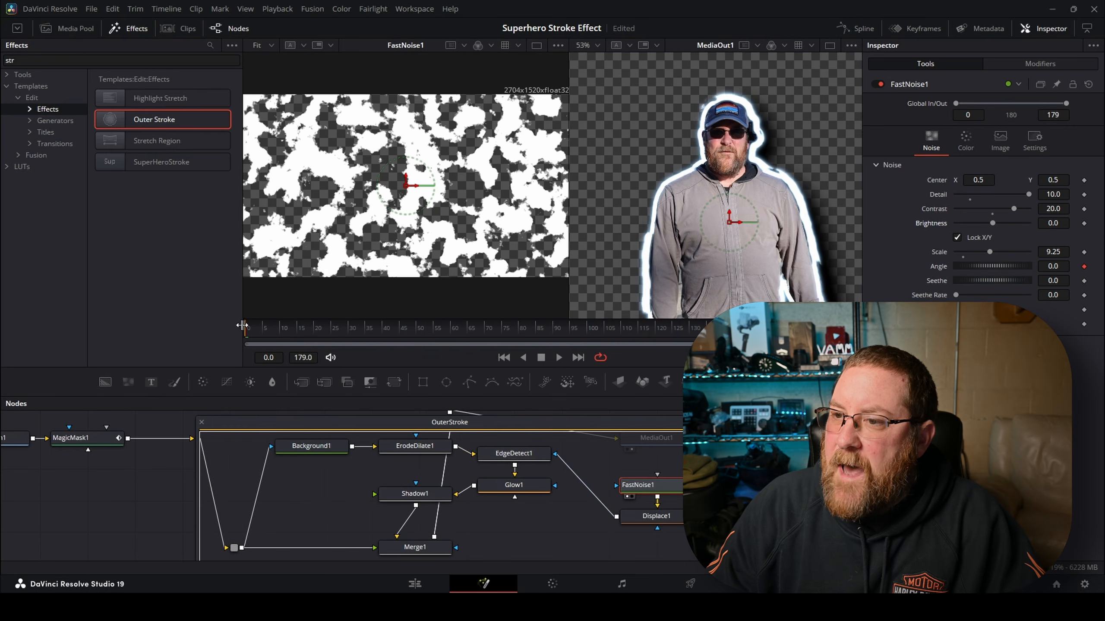
{"action": "left_click_drag", "start_coordinate": [242, 325], "coordinate": [382, 329]}
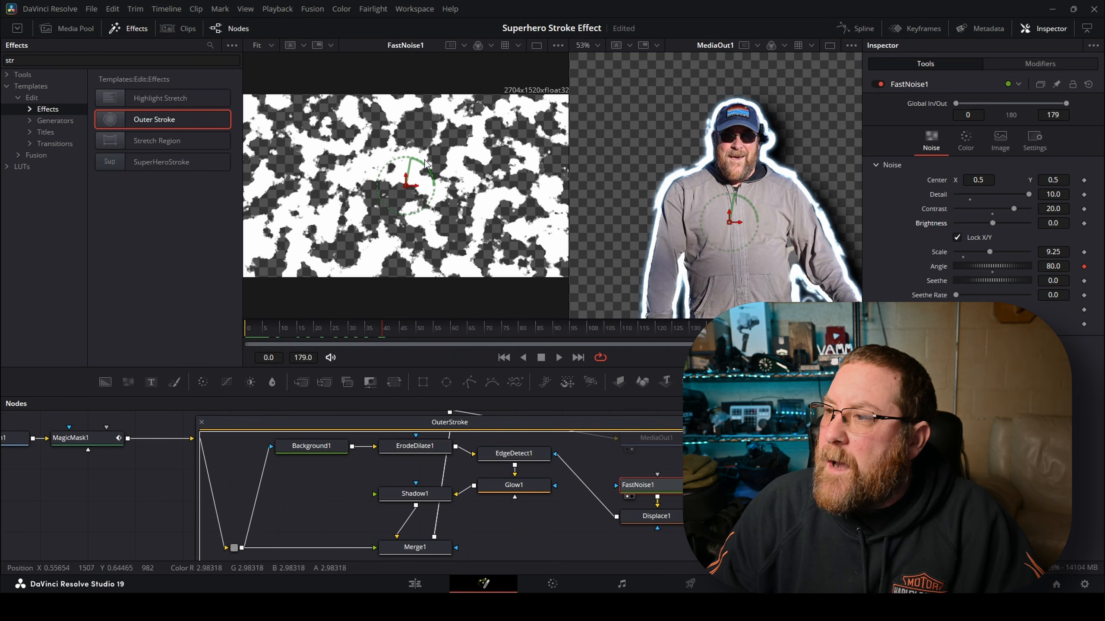
Step: Return to the Edit page, move the playhead to the clip start and enable the R6II3649.MP4 background clip on Video 1
{"action": "left_click", "coordinate": [415, 584]}
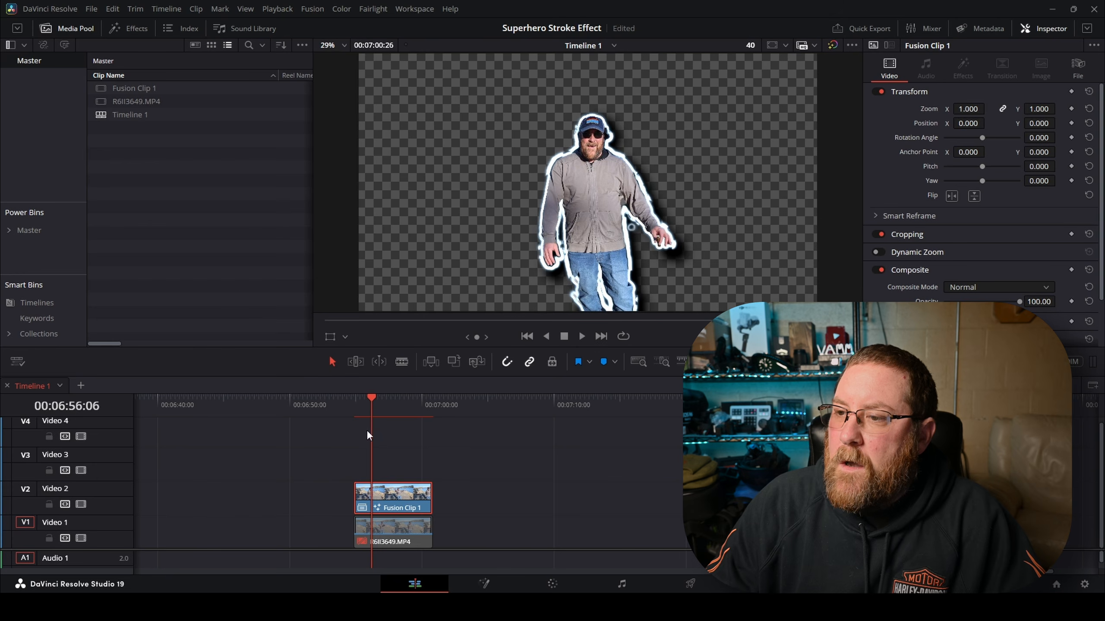
{"action": "left_click", "coordinate": [353, 410]}
{"action": "left_click", "coordinate": [376, 528]}
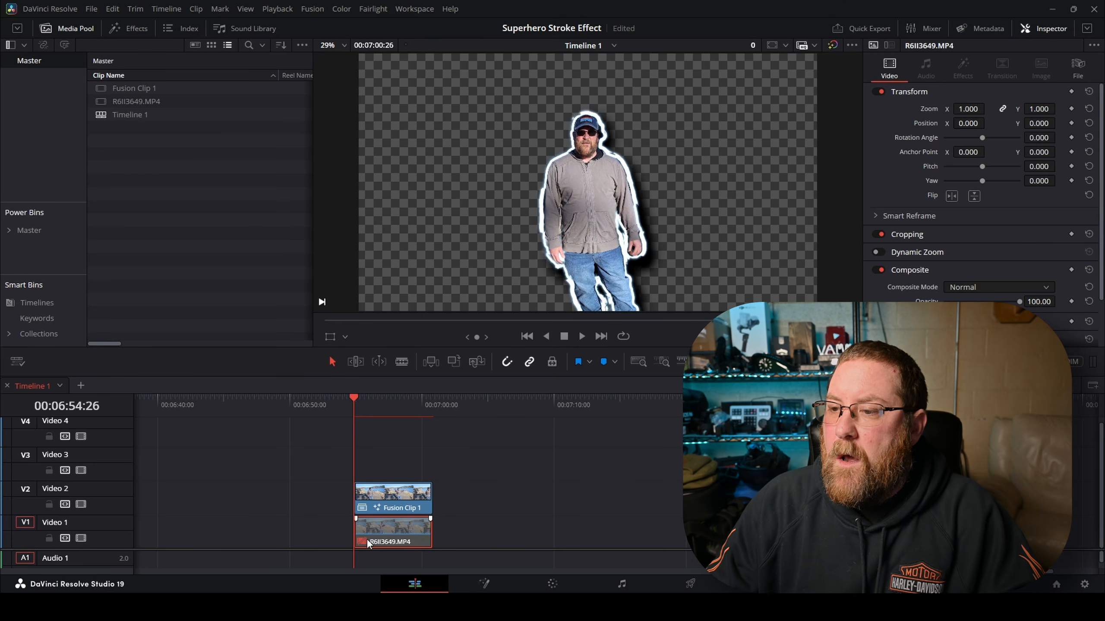
{"action": "key", "text": "d"}
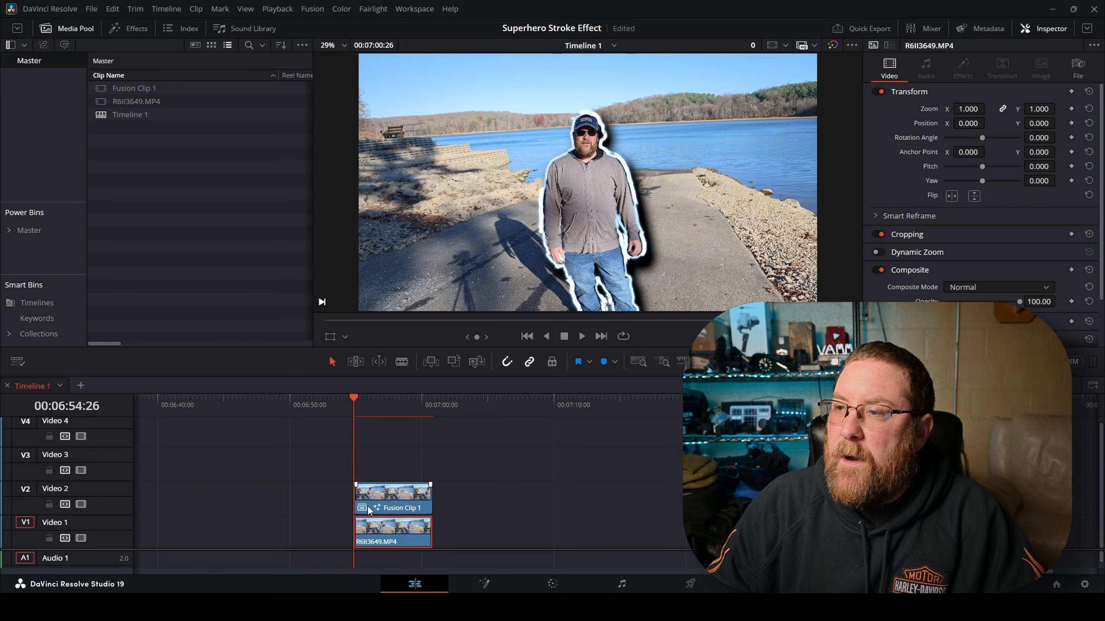